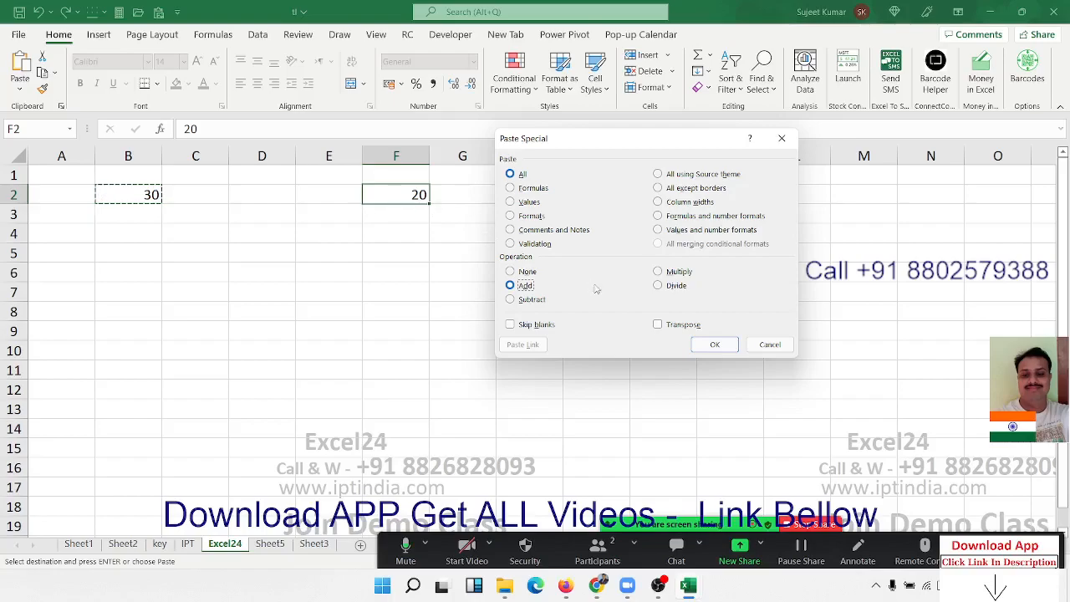
# - Paste the copied B2 value onto F2 with the Add operation, and again with the Multiply operation
pyautogui.click(722, 346)
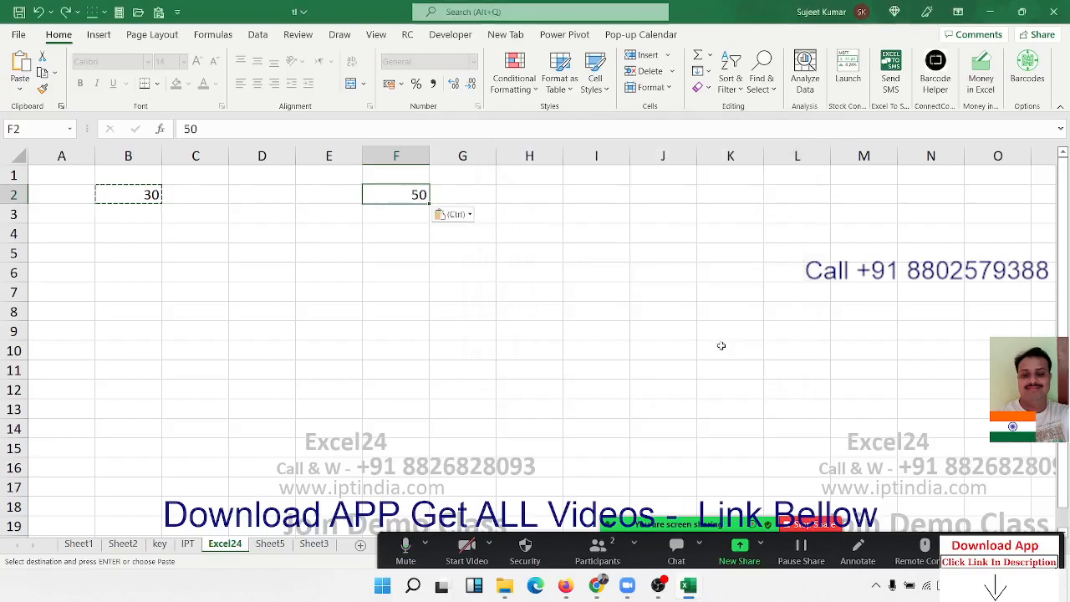
pyautogui.rightClick(389, 194)
pyautogui.click(455, 267)
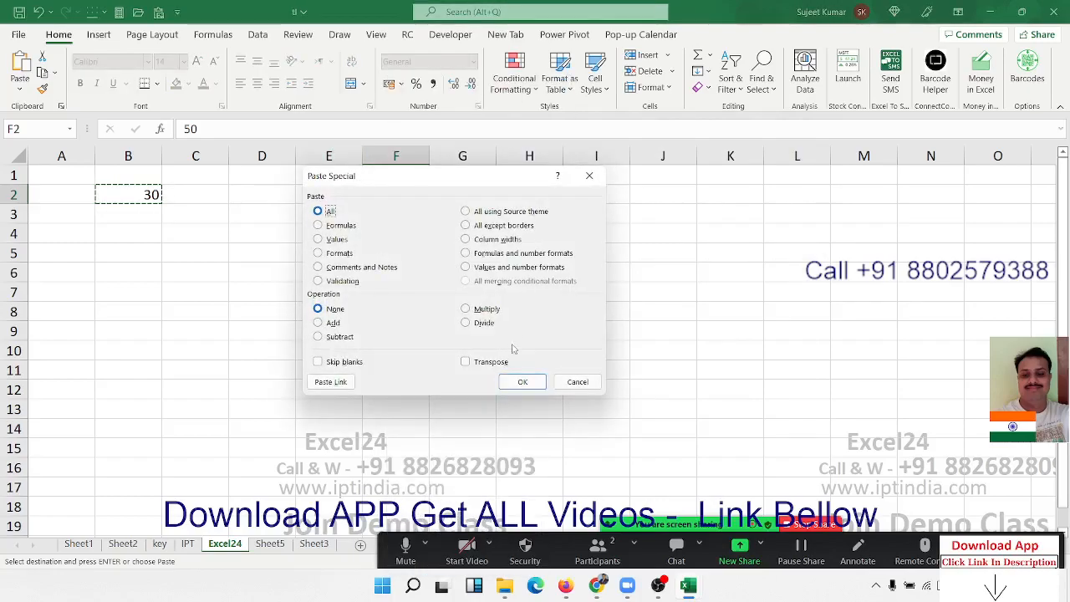
pyautogui.click(483, 309)
pyautogui.click(522, 379)
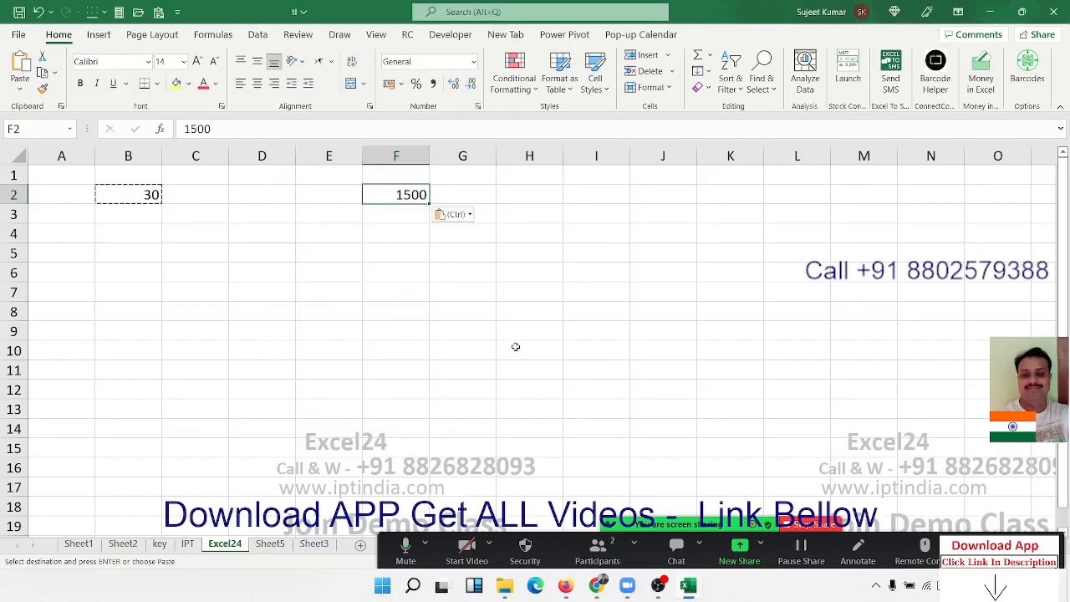
# - Cancel the copy selection and clear all contents of row 2
pyautogui.press('Escape')
pyautogui.press('Left')
pyautogui.press('Left')
pyautogui.press('Left')
pyautogui.press('Left')
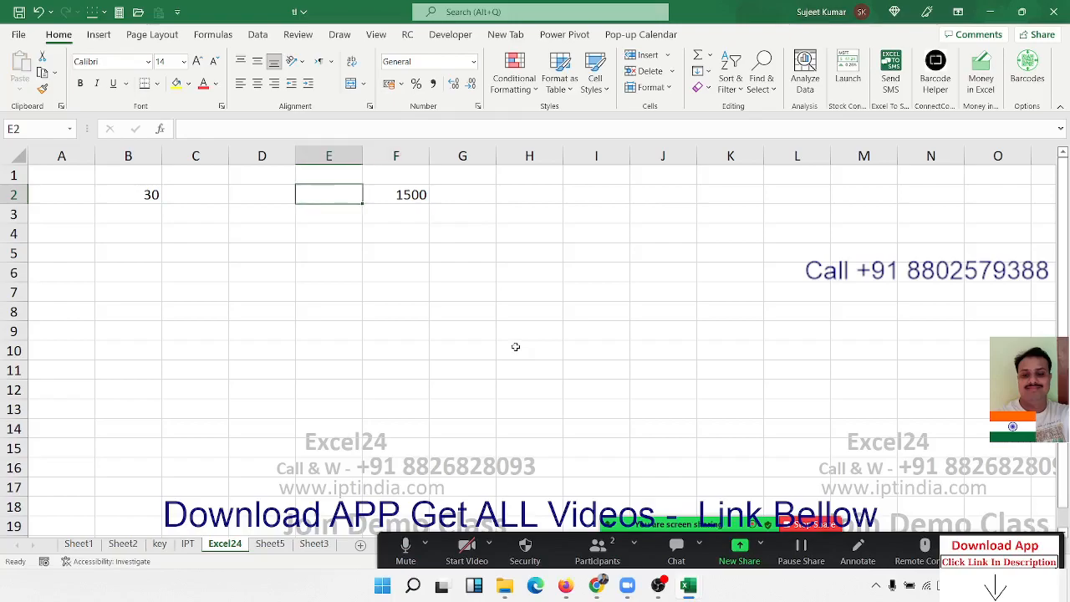
pyautogui.hotkey('shift', 'space')
pyautogui.press('Delete')
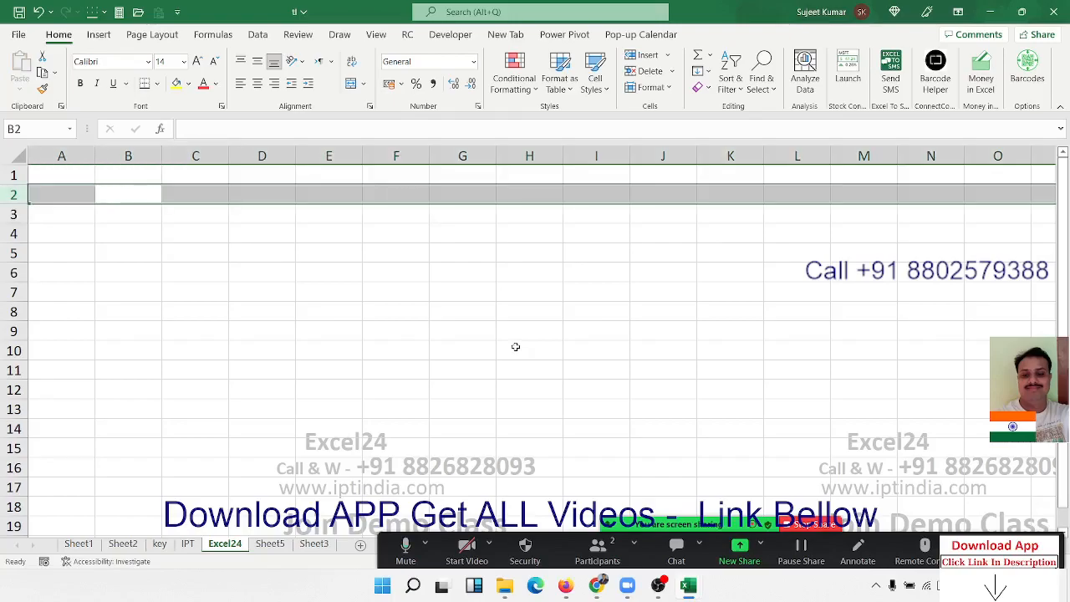
pyautogui.press('Up')
pyautogui.press('Left')
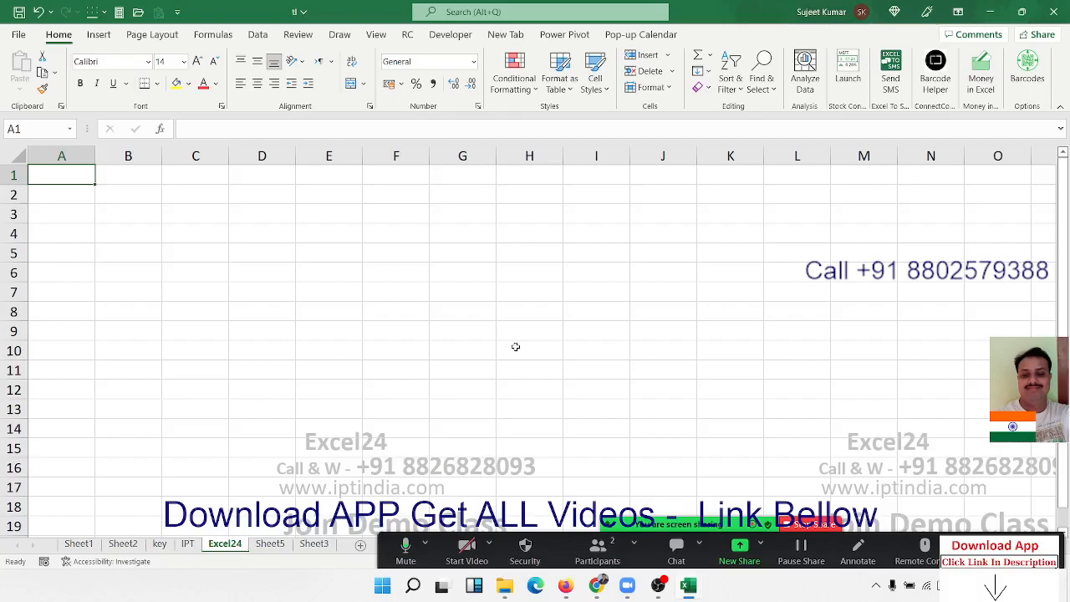
pyautogui.press('Down')
pyautogui.press('Right')
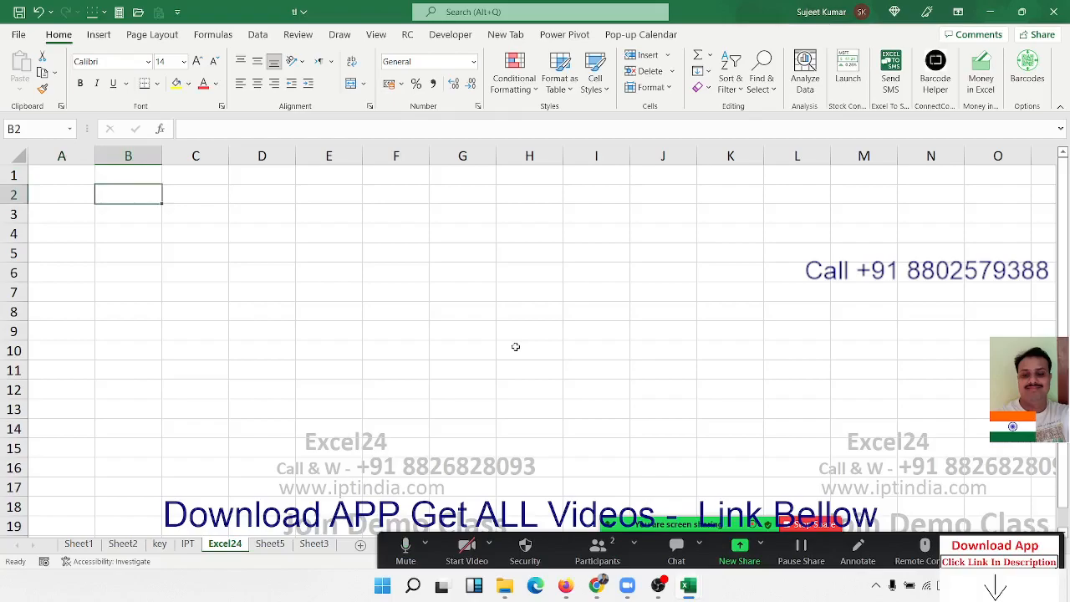
pyautogui.press('Left')
pyautogui.press('Up')
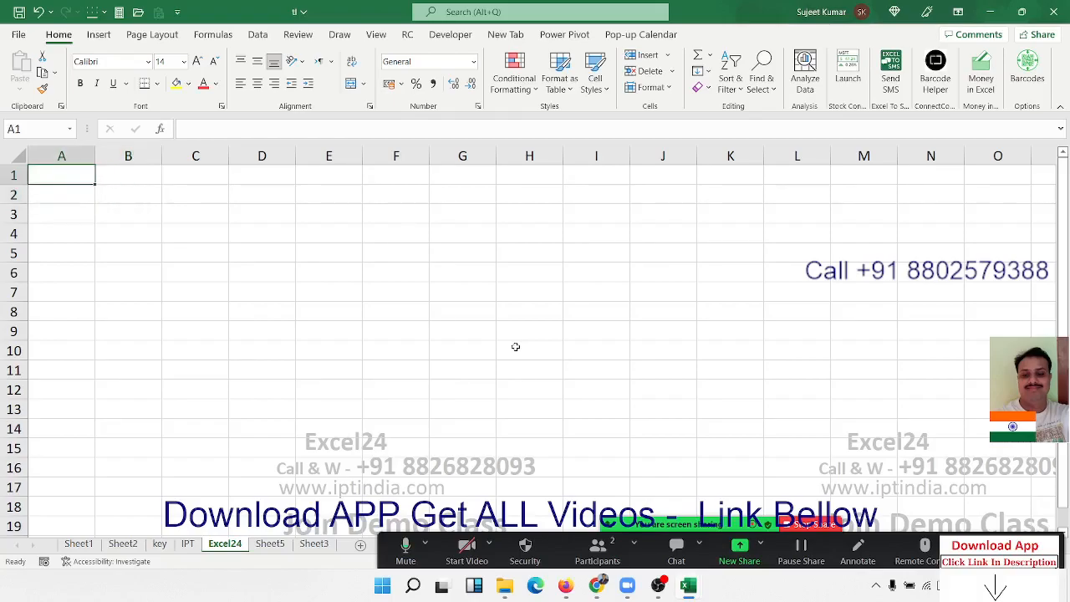
# - Enter 20% in cell B2
pyautogui.press('Down')
pyautogui.press('Right')
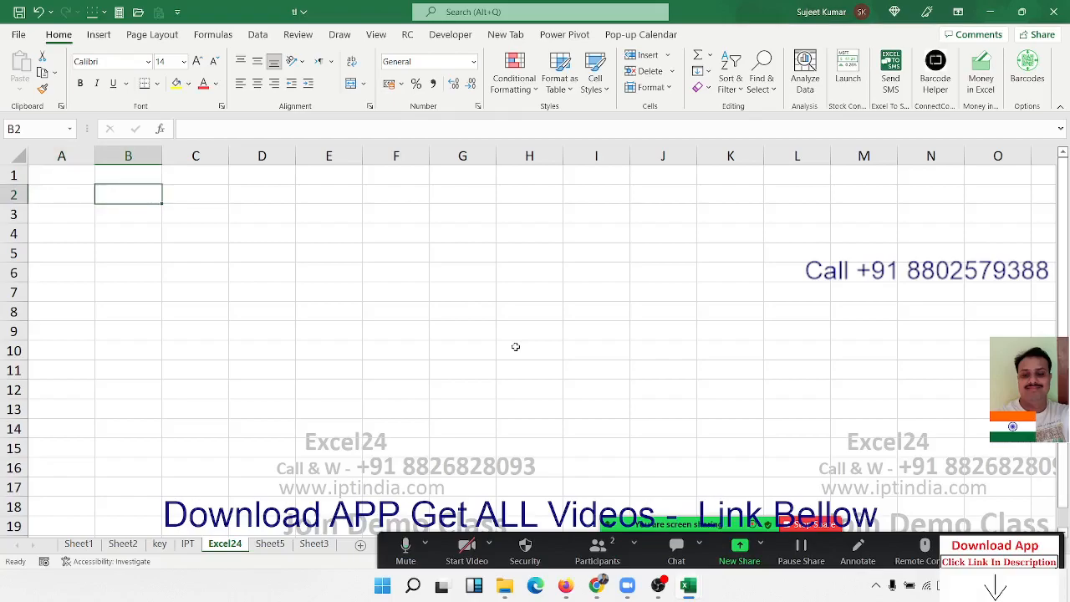
pyautogui.write('20%')
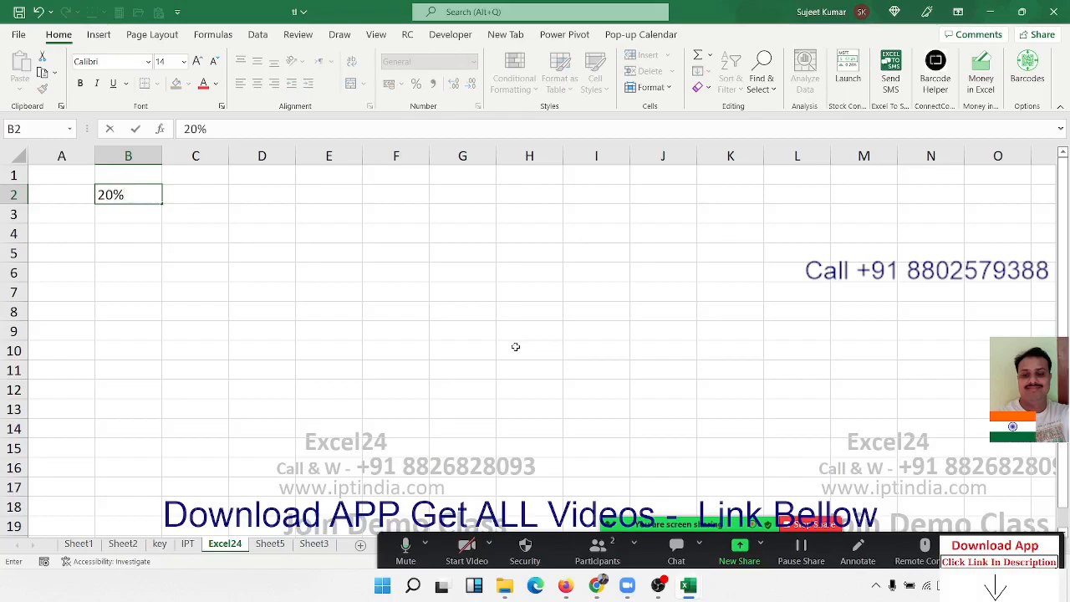
pyautogui.press('Return')
pyautogui.press('Up')
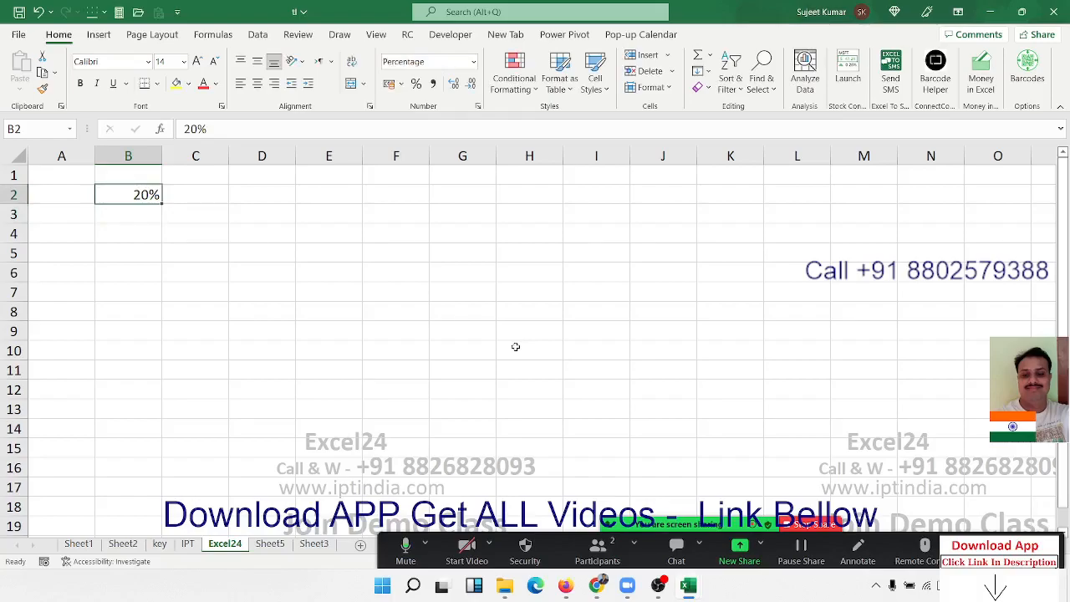
# - Enter 20 in cell C2 and apply the Percent format to it
pyautogui.press('Right')
pyautogui.write('20')
pyautogui.press('Return')
pyautogui.press('Down')
pyautogui.press('Down')
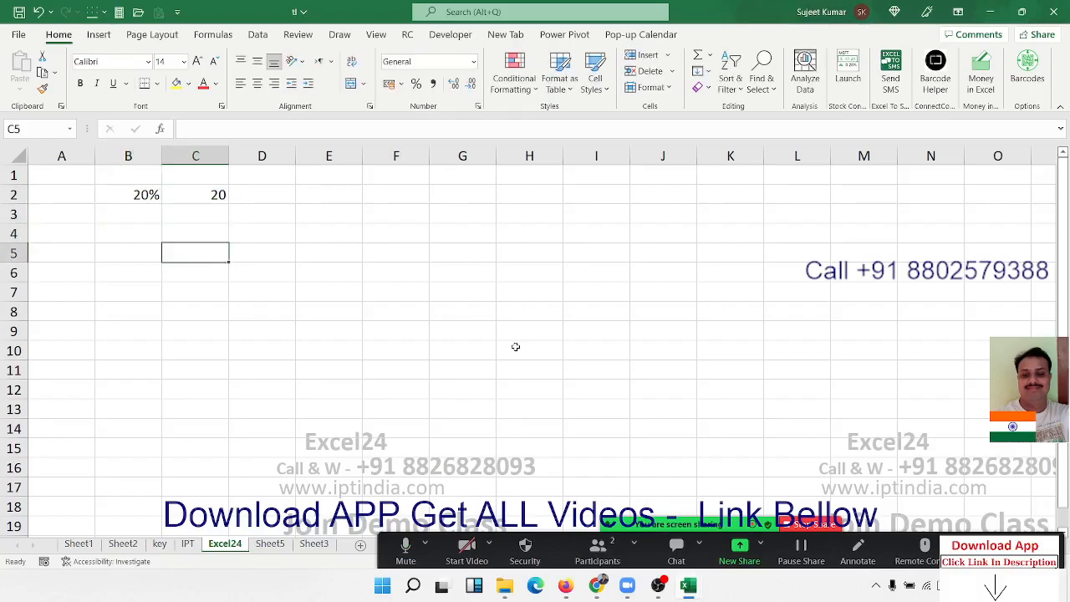
pyautogui.click(184, 193)
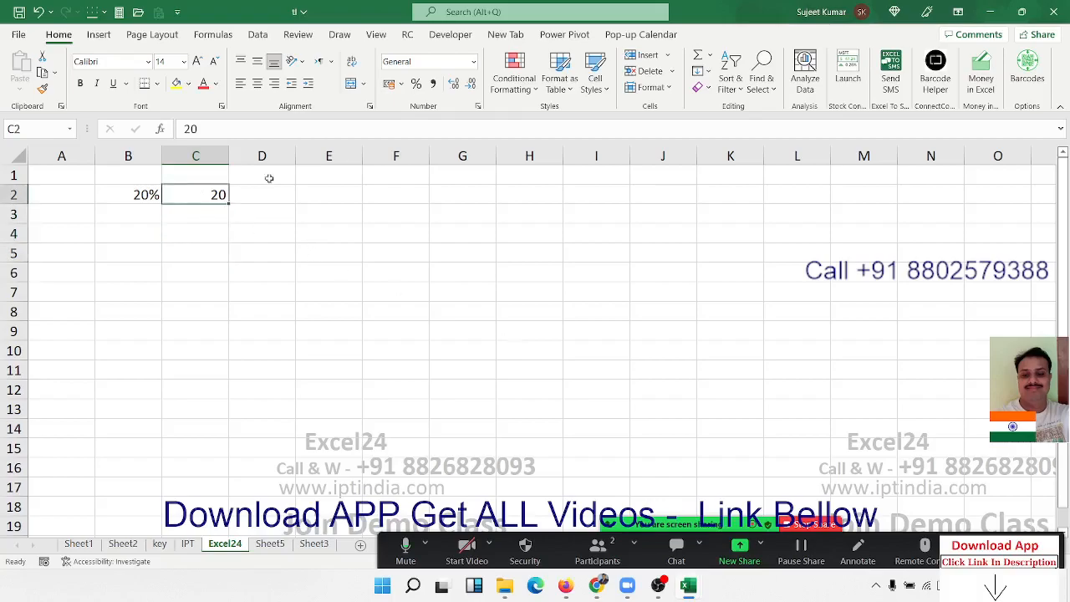
pyautogui.click(416, 85)
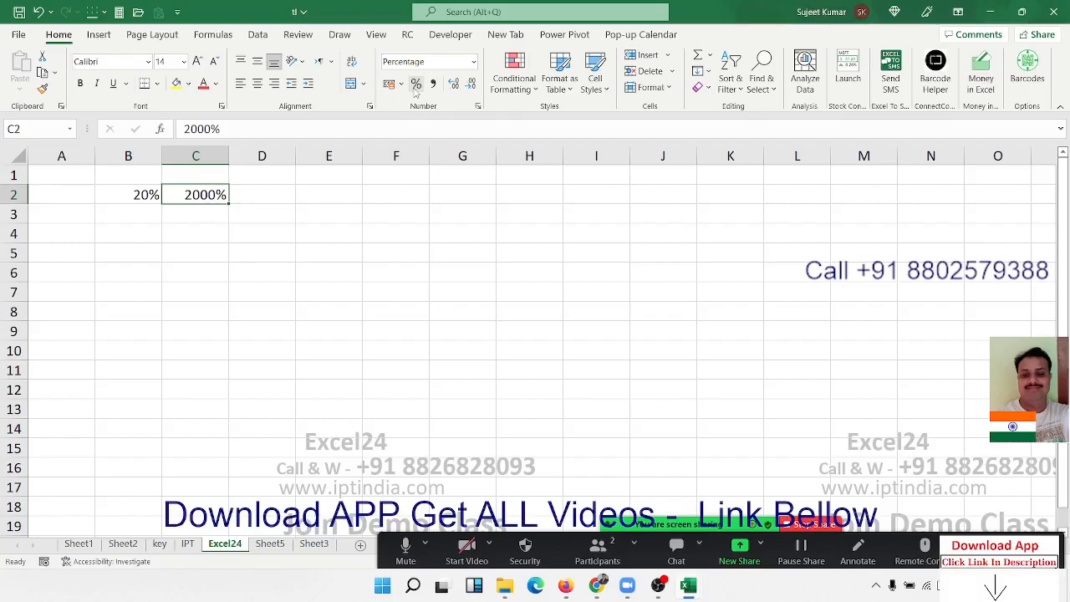
# - Enter the note 1=100% in cell C3
pyautogui.press('Down')
pyautogui.write('1')
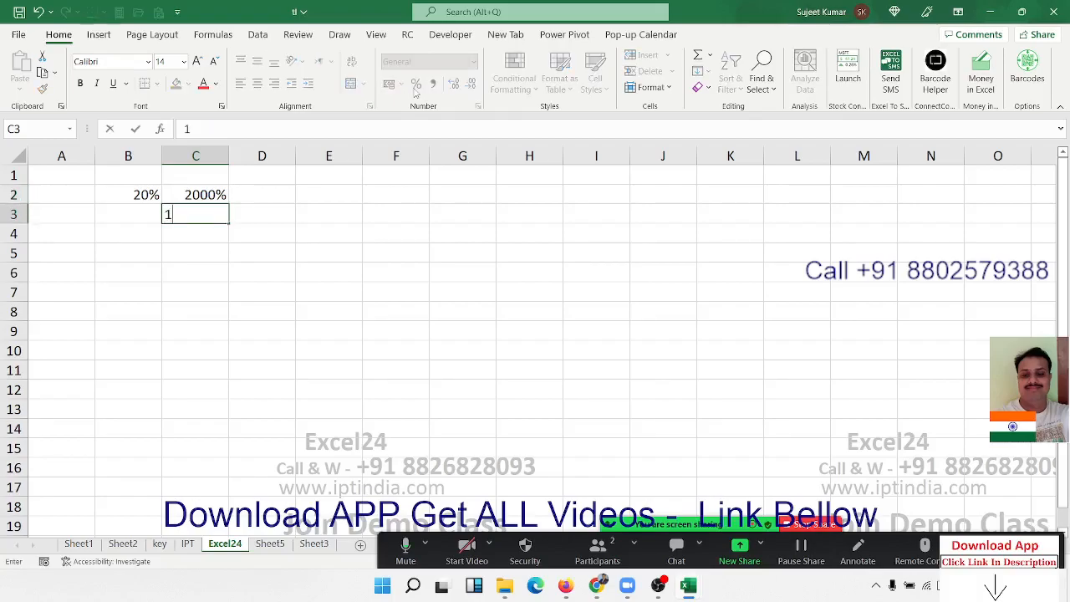
pyautogui.write('=100%')
pyautogui.press('Return')
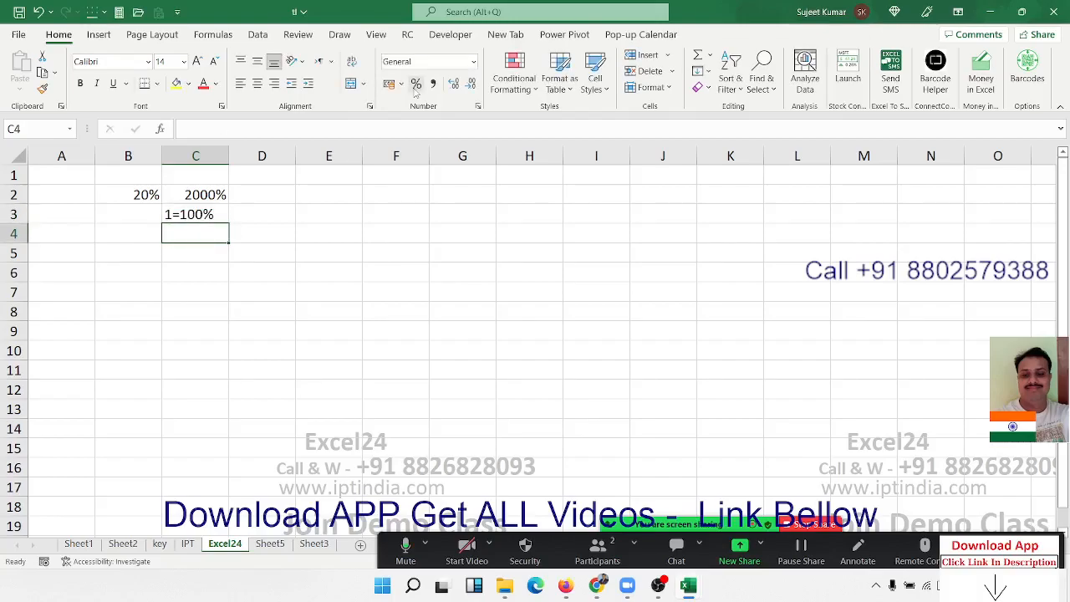
pyautogui.press('Up')
pyautogui.press('Up')
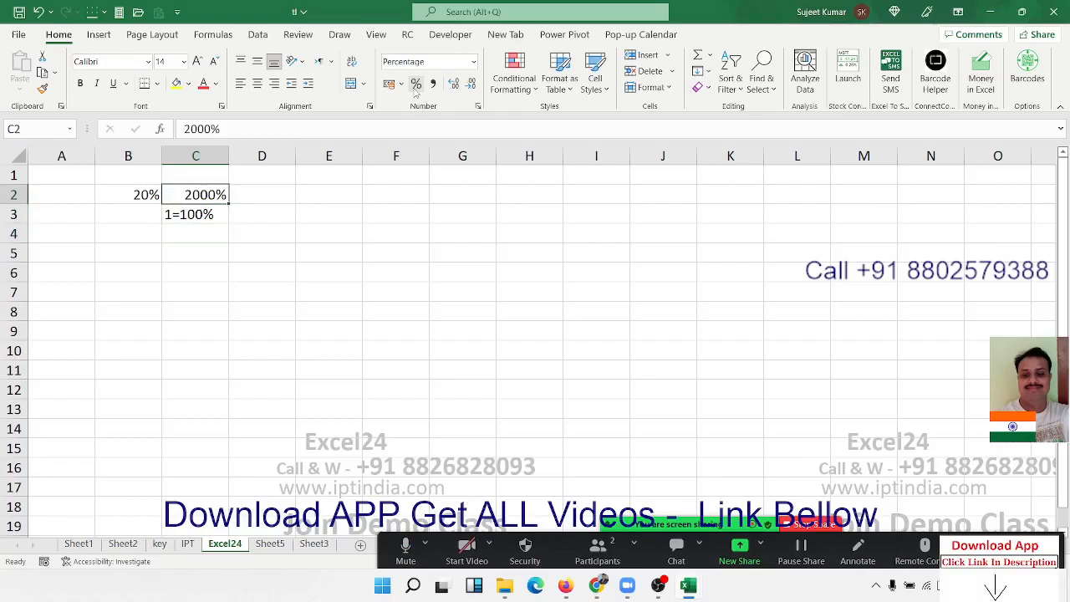
# - Enter 0.20 in cell D2 and apply the Percent format to it
pyautogui.press('Right')
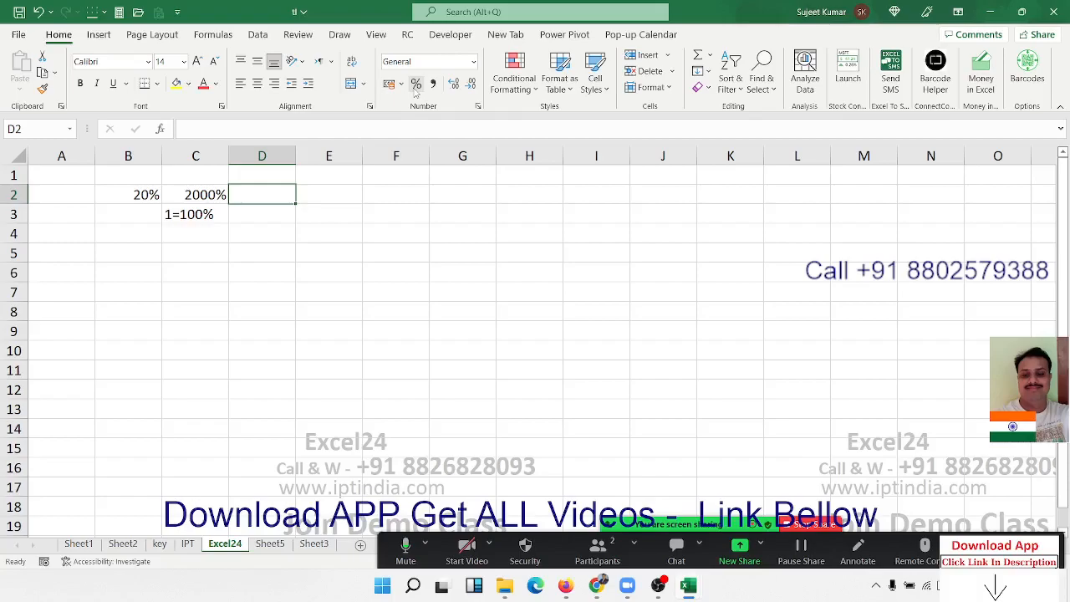
pyautogui.write('0.')
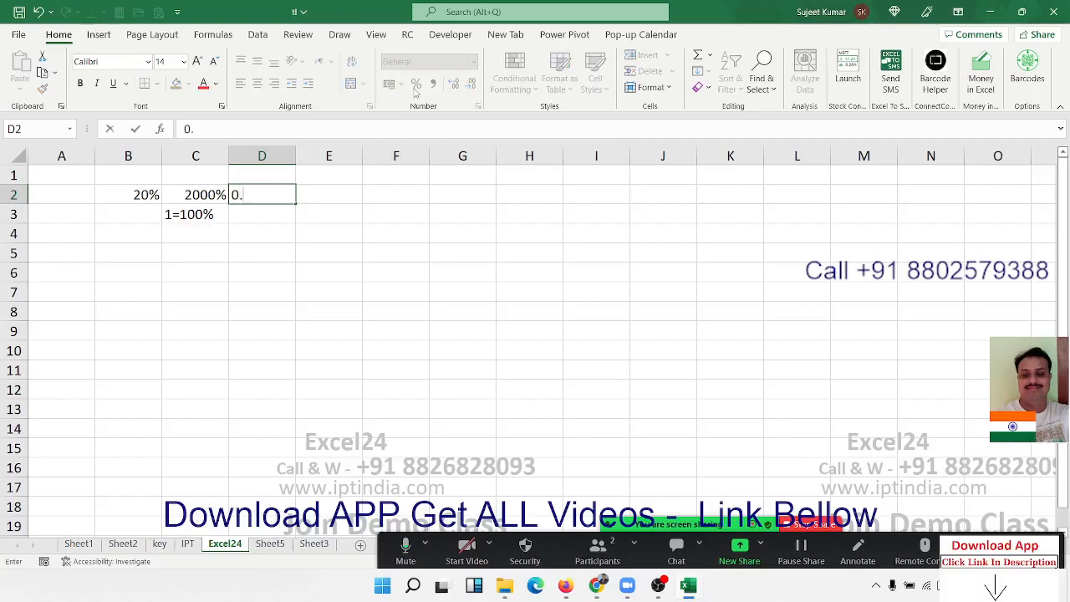
pyautogui.write('20')
pyautogui.press('Return')
pyautogui.press('Up')
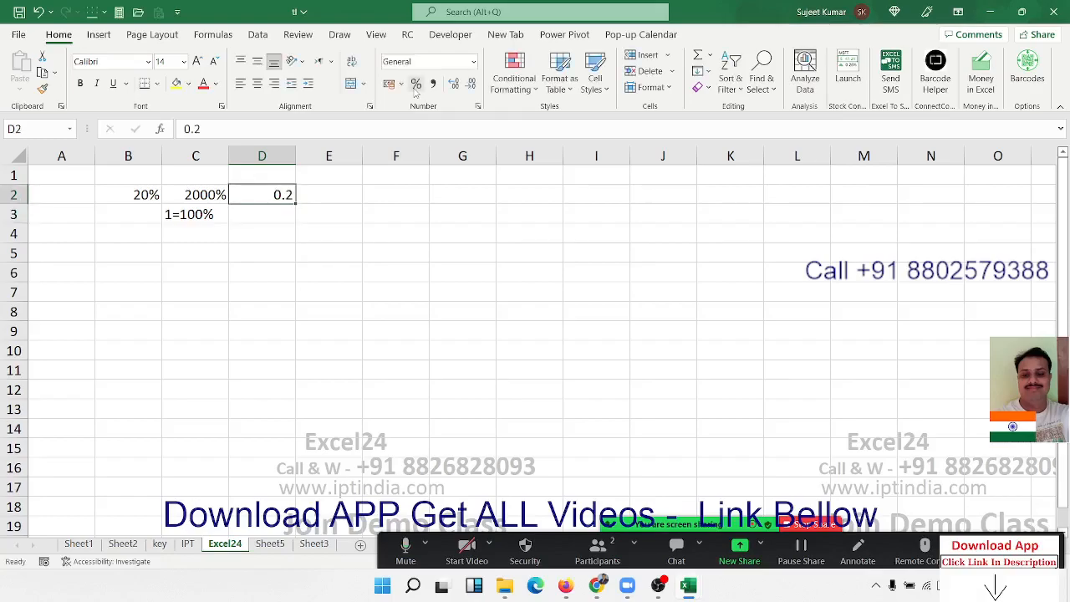
pyautogui.click(415, 86)
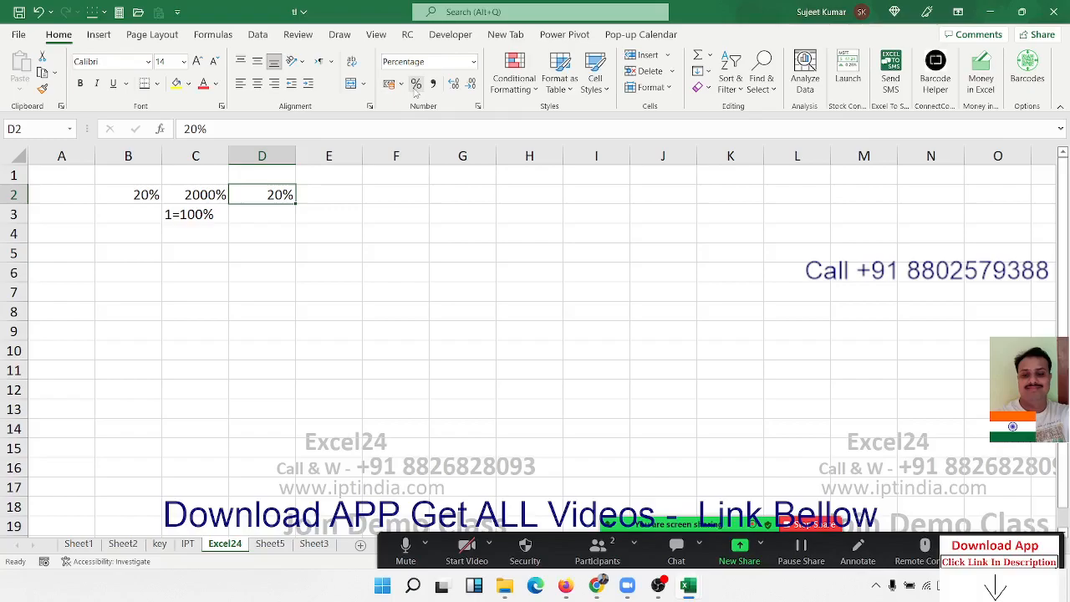
# - Enter the heading % in cell A5
pyautogui.press('Down')
pyautogui.press('Down')
pyautogui.press('Down')
pyautogui.press('Down')
pyautogui.press('Left')
pyautogui.press('Left')
pyautogui.press('Left')
pyautogui.press('Up')
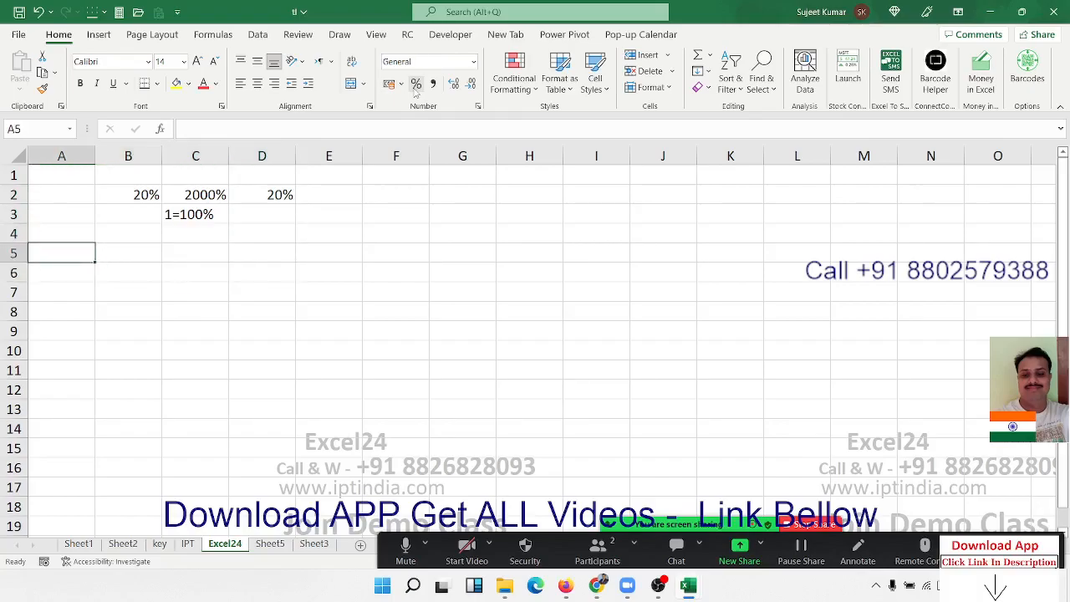
pyautogui.write('%')
pyautogui.press('Return')
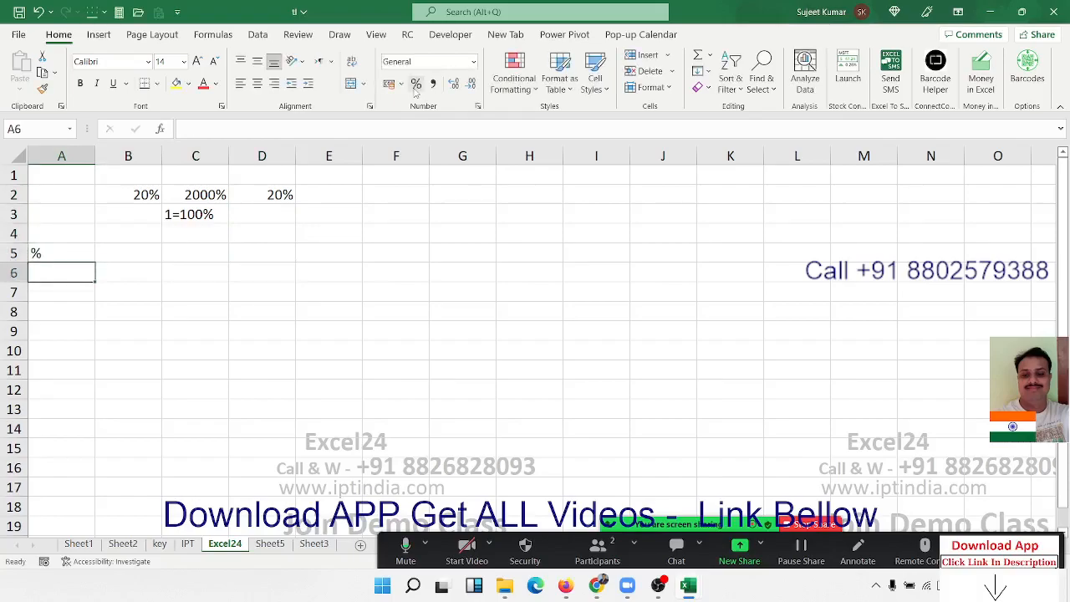
# - Enter a RANDBETWEEN formula in cell A6 that returns a random number between 10 and 90
pyautogui.write('=ra')
pyautogui.press('Down')
pyautogui.press('Down')
pyautogui.press('Down')
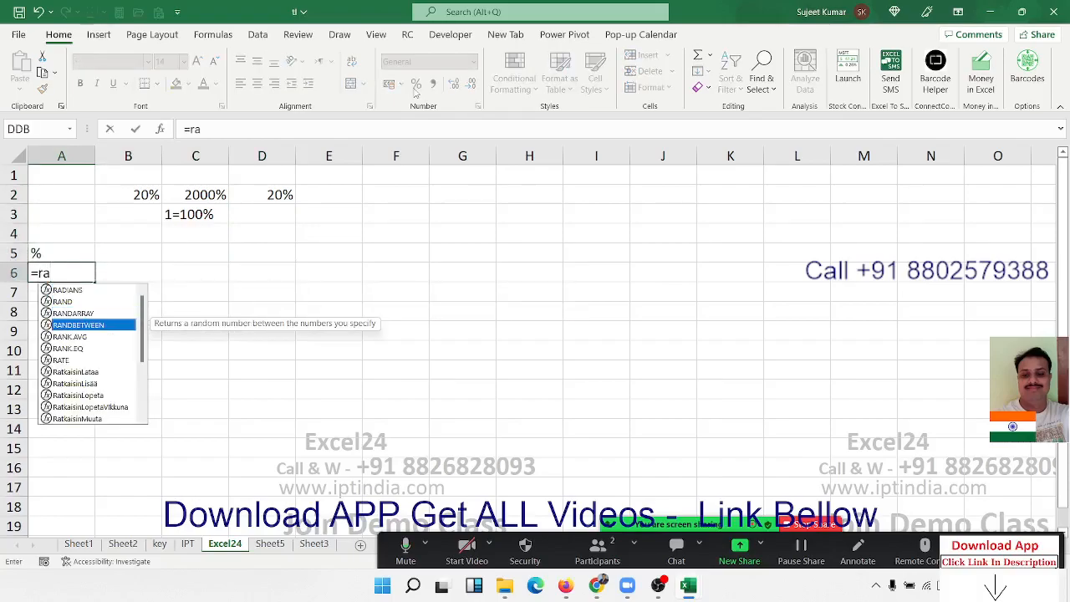
pyautogui.press('Tab')
pyautogui.write('10,90')
pyautogui.press('Return')
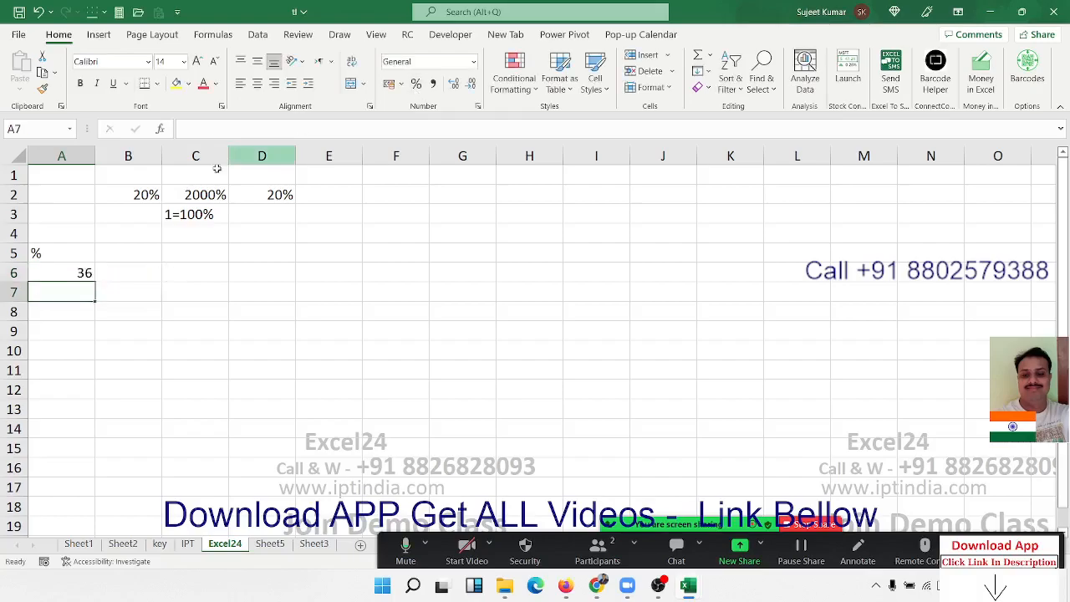
# - Fill the RANDBETWEEN formula from A6 across and down through the range A6:J12
pyautogui.moveTo(43, 271); pyautogui.dragTo(645, 384)
pyautogui.hotkey('ctrl', 'r')
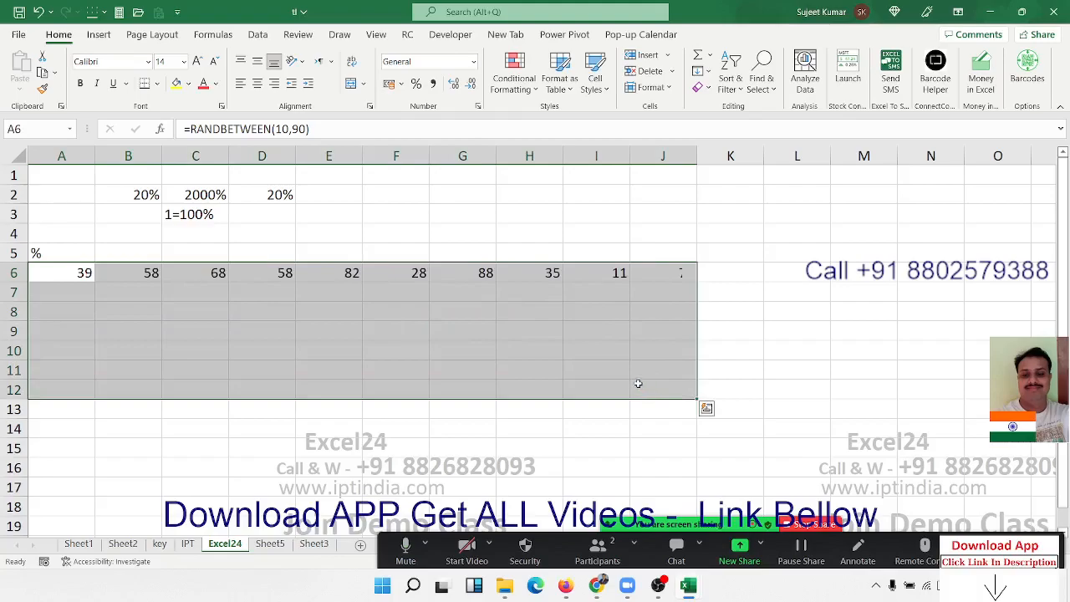
pyautogui.hotkey('ctrl', 'd')
# - Replace the random-number formulas in A6:J12 with their values and end copy mode
pyautogui.hotkey('ctrl', 'c')
pyautogui.click(16, 94)
pyautogui.click(18, 195)
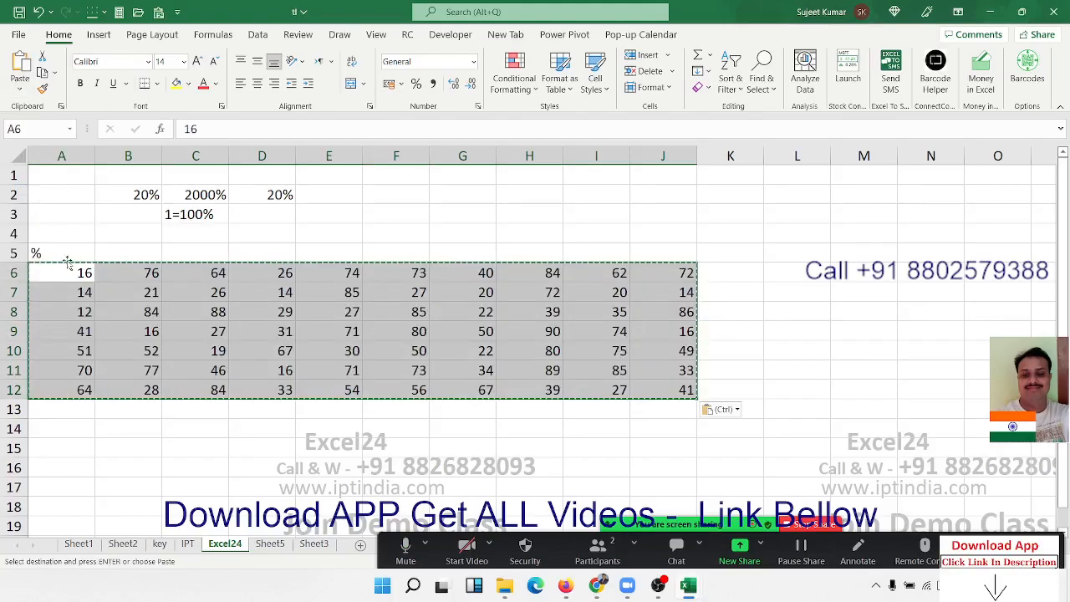
pyautogui.click(112, 309)
pyautogui.press('Escape')
pyautogui.press('Up')
pyautogui.press('Up')
pyautogui.press('Up')
pyautogui.press('Up')
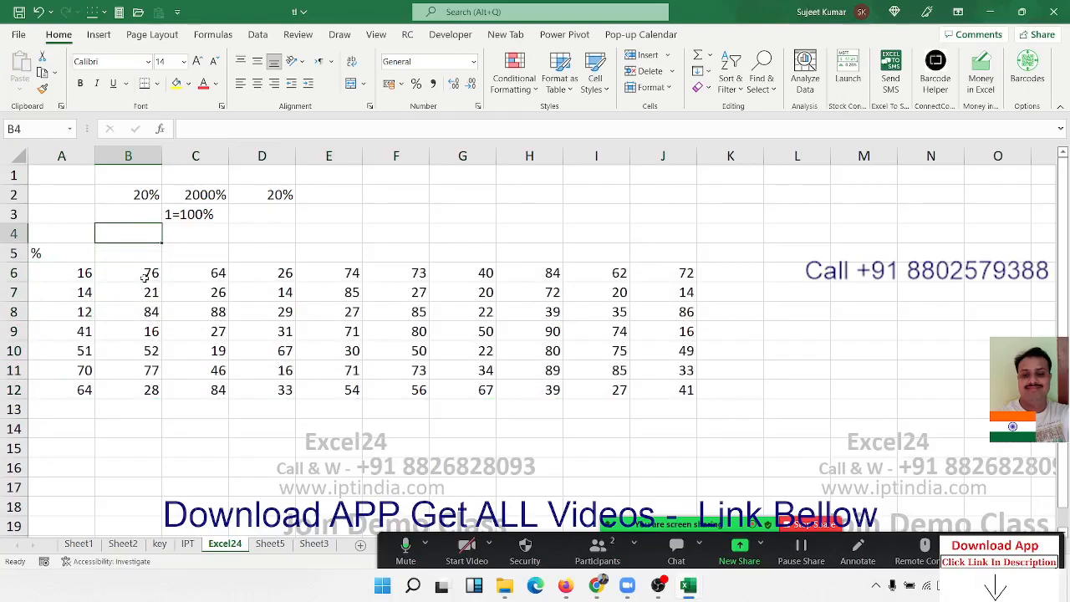
pyautogui.press('Down')
pyautogui.press('Down')
pyautogui.press('Left')
pyautogui.press('Up')
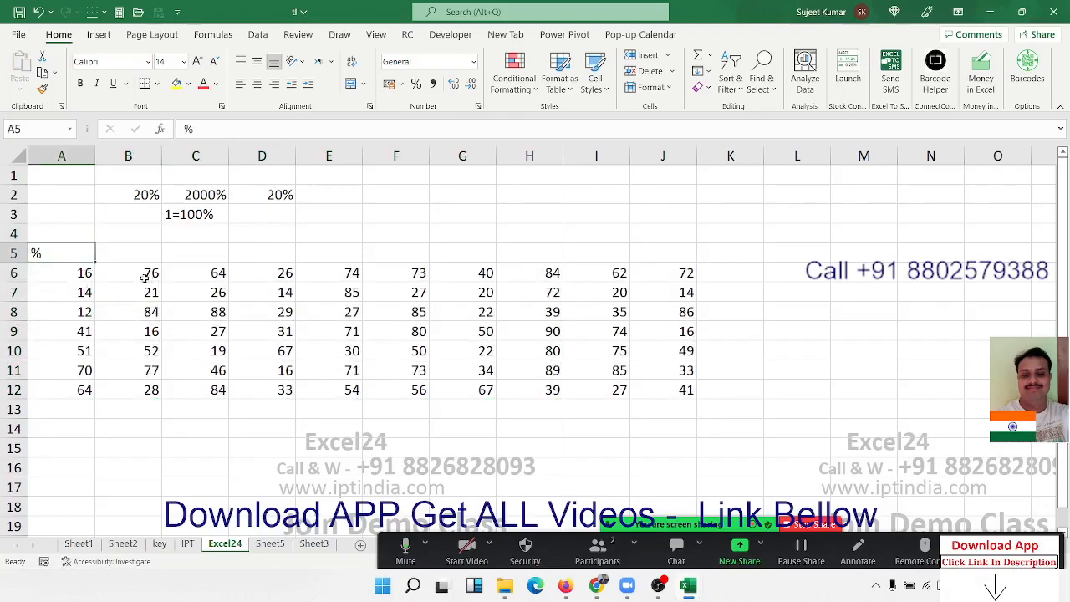
pyautogui.press('Down')
pyautogui.hotkey('ctrl', 'shift', 'Right')
pyautogui.hotkey('ctrl', 'shift', 'Down')
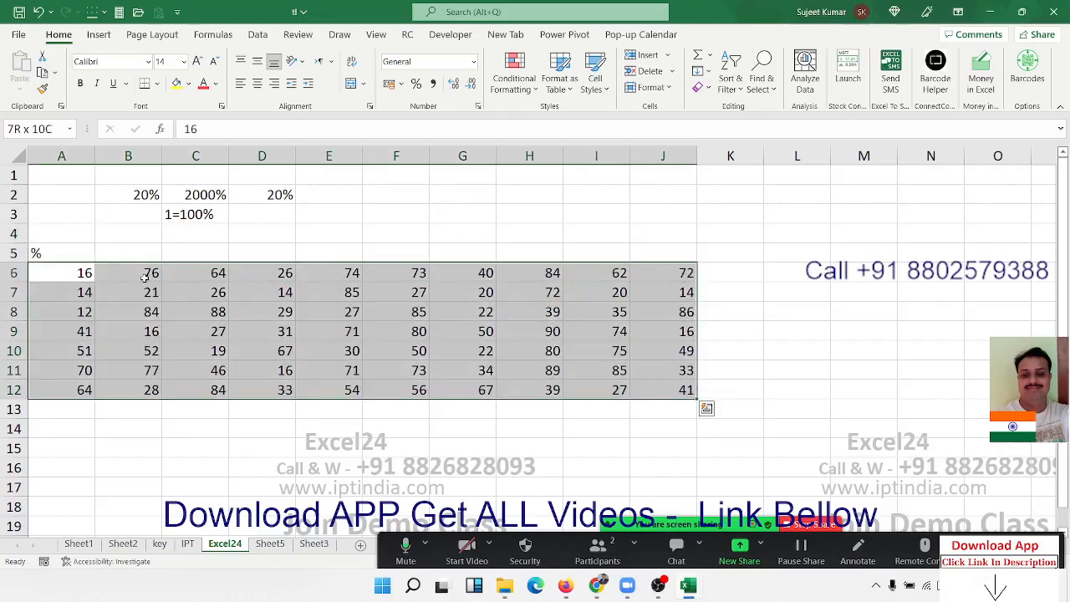
pyautogui.press('Up')
pyautogui.press('Down')
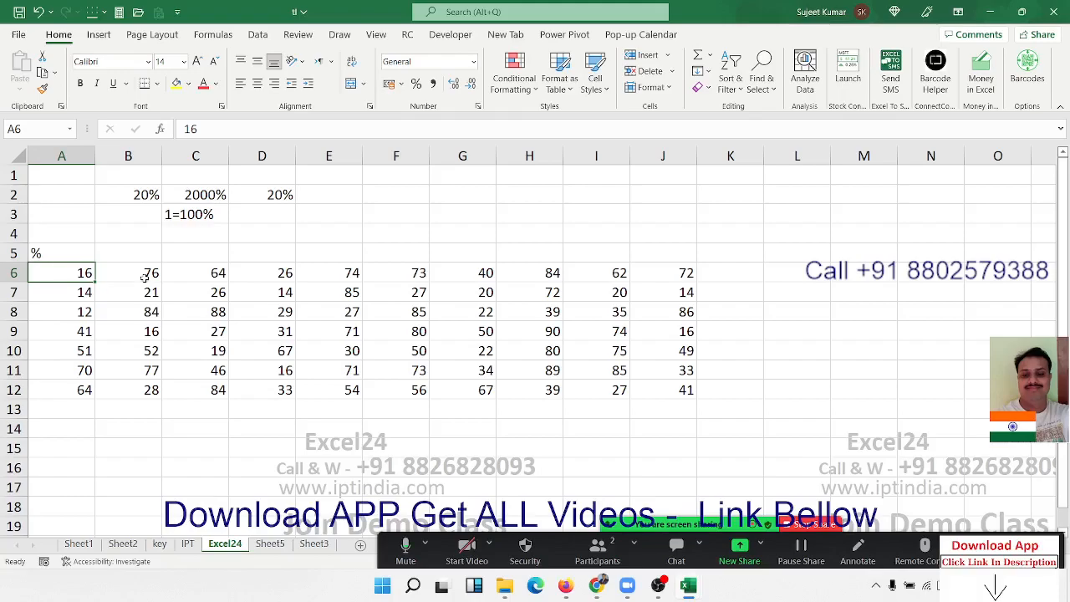
# - Enter 500 in cell F3 and 16% in cell G3
pyautogui.press('Right')
pyautogui.press('Right')
pyautogui.press('Right')
pyautogui.press('Right')
pyautogui.press('Right')
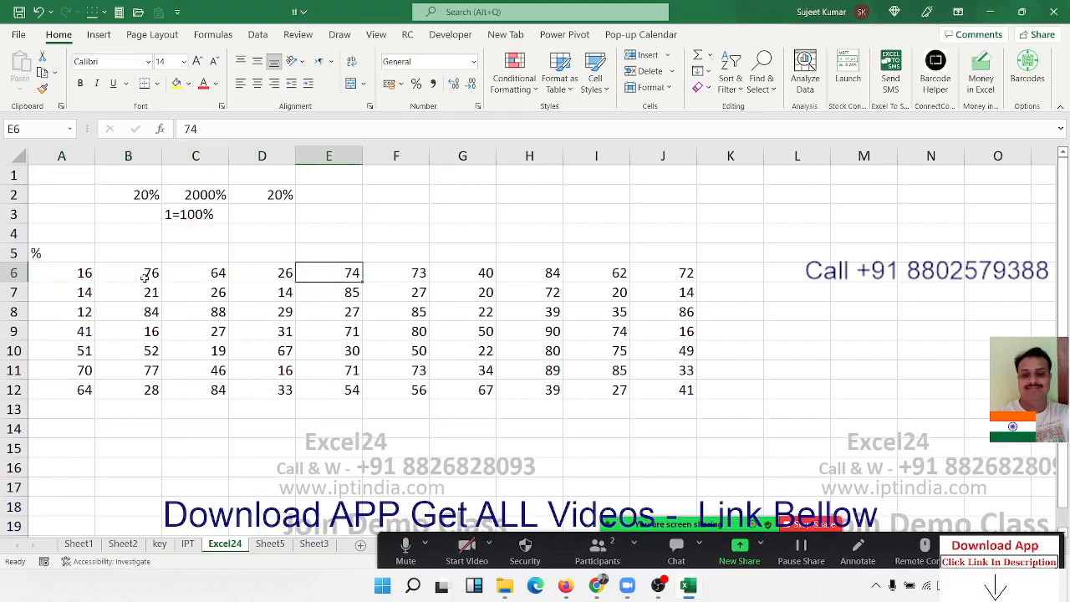
pyautogui.press('Up')
pyautogui.press('Up')
pyautogui.press('Up')
pyautogui.write('500')
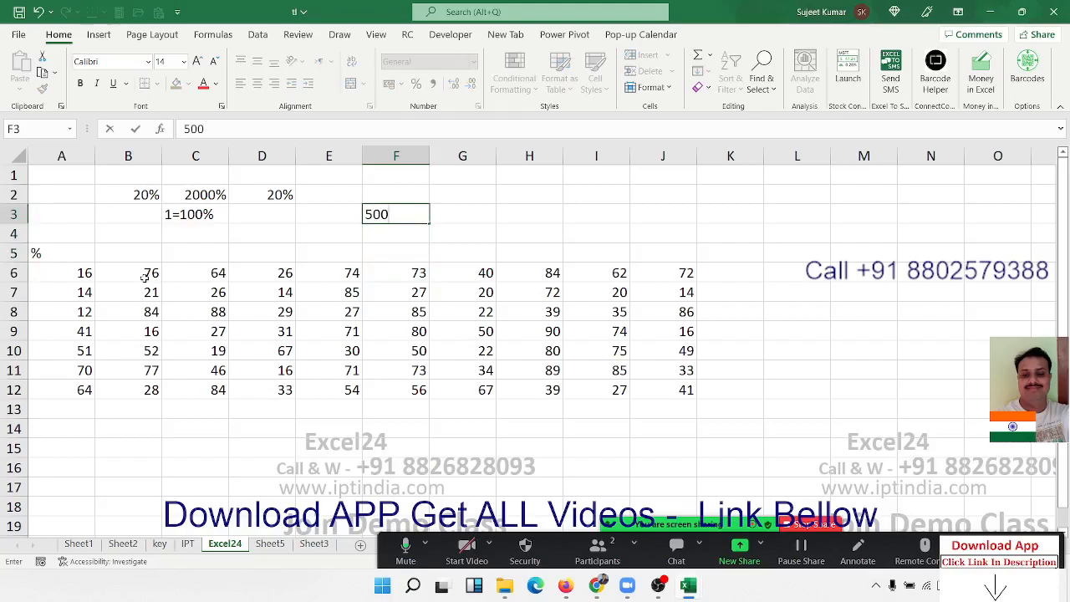
pyautogui.press('Right')
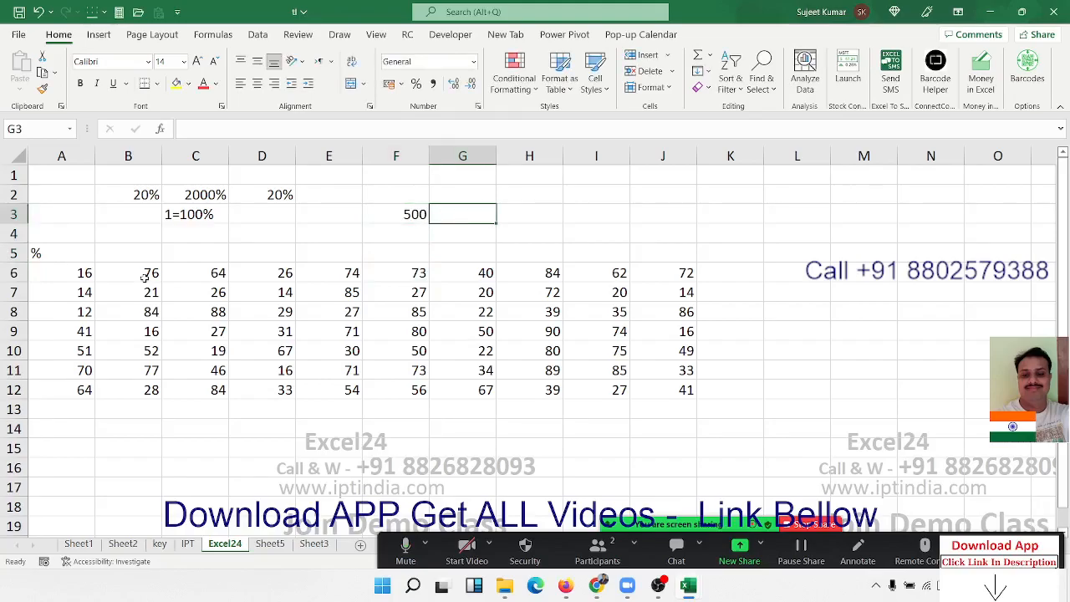
pyautogui.write('16%')
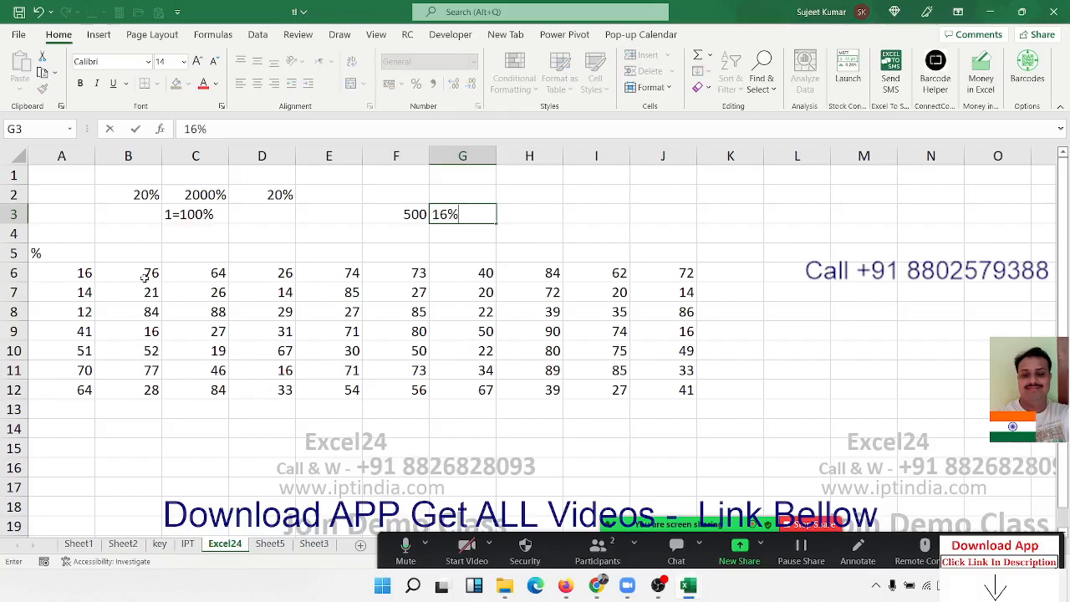
pyautogui.press('Right')
# - Enter the formula =F3*G3 in cell H3 to calculate the percentage of the amount
pyautogui.write('=')
pyautogui.press('Left')
pyautogui.press('Left')
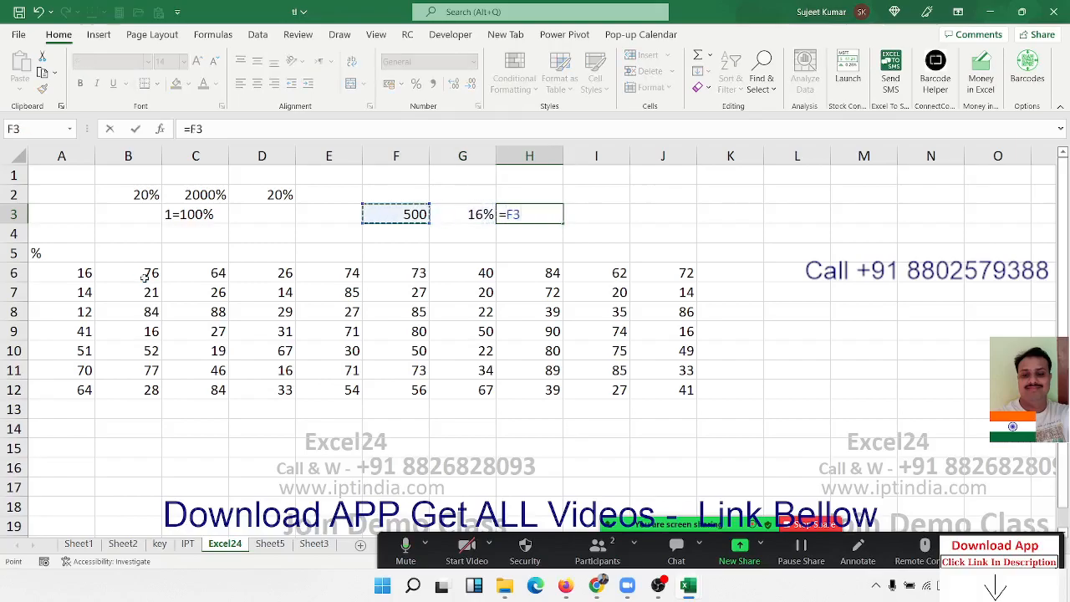
pyautogui.write('*')
pyautogui.press('Left')
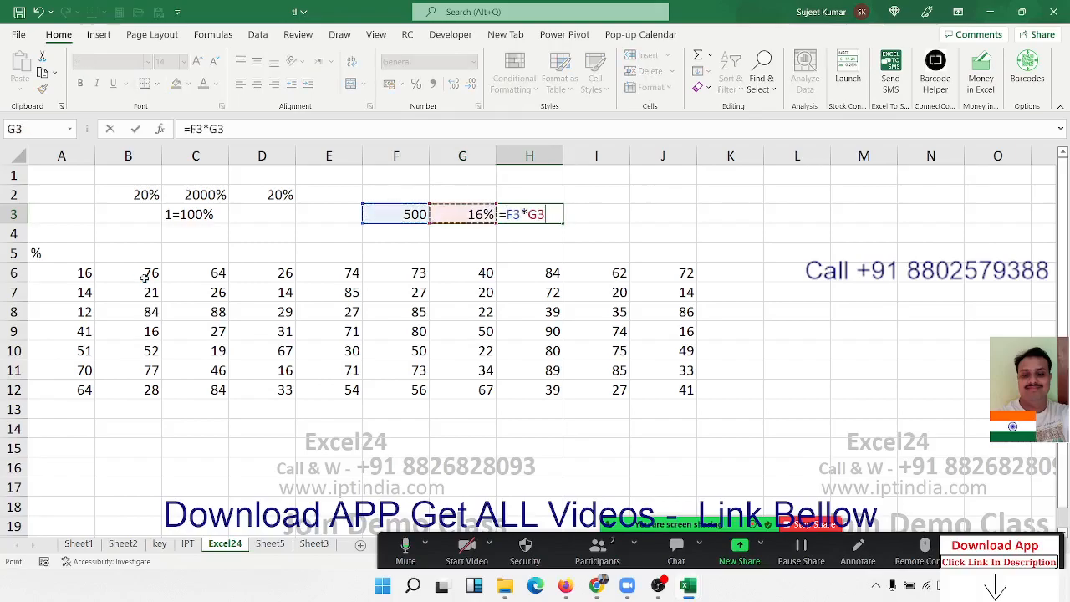
pyautogui.press('Return')
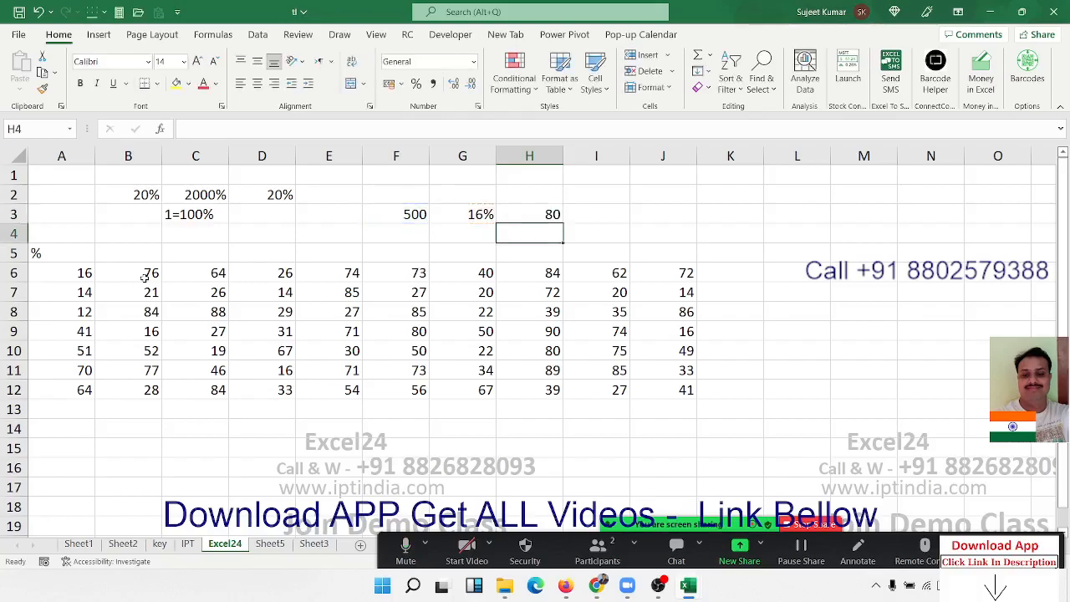
# - Enter the plain number 16 in cell G4 and the formula =F3*G4 in cell H4
pyautogui.press('Left')
pyautogui.write('16')
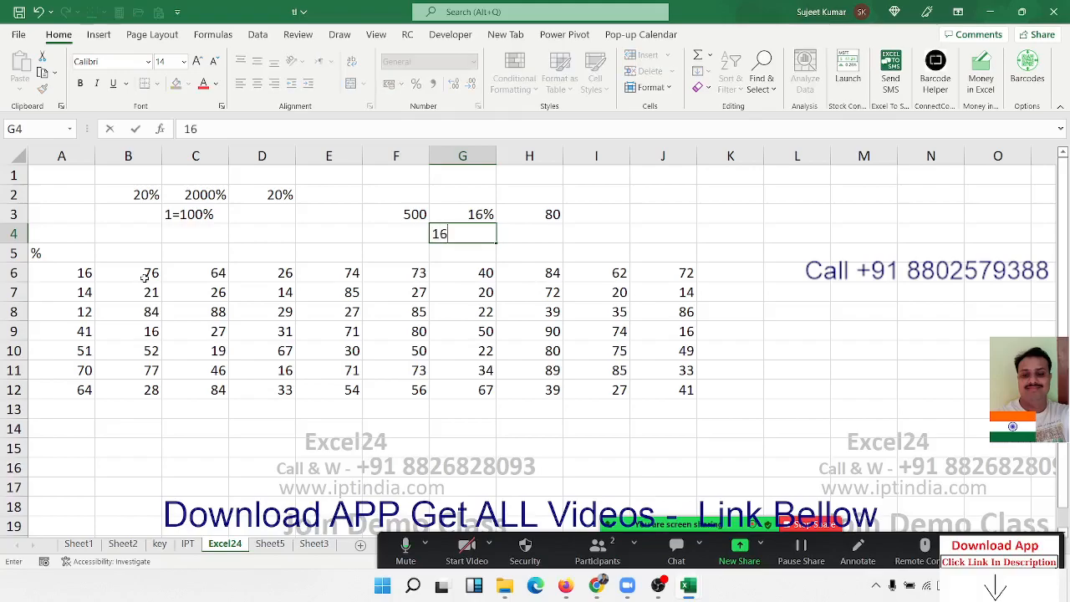
pyautogui.press('Return')
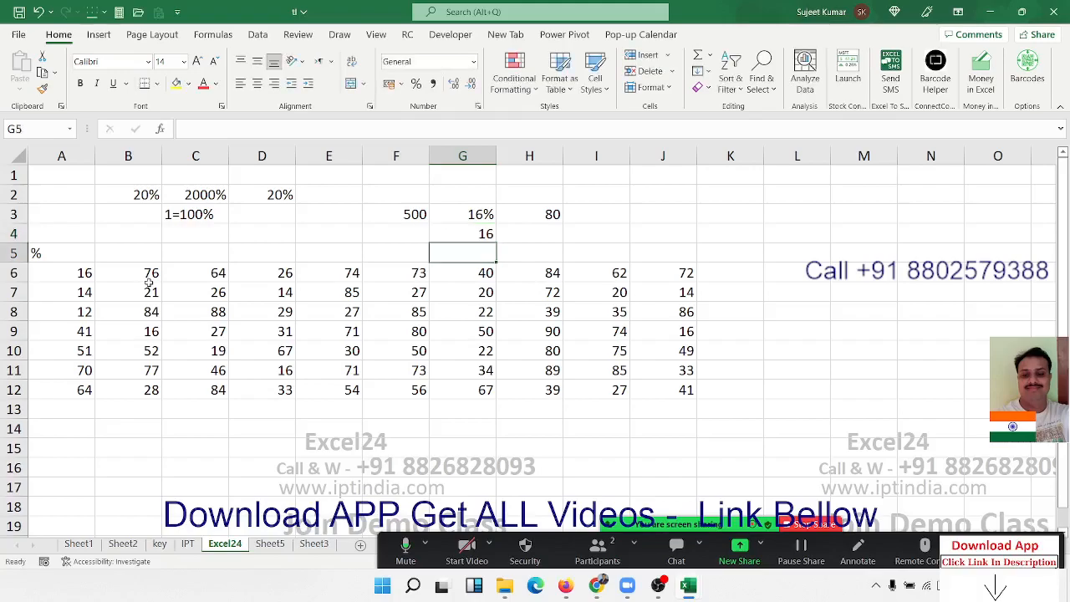
pyautogui.press('Up')
pyautogui.press('Right')
pyautogui.write('=')
pyautogui.press('Left')
pyautogui.press('Up')
pyautogui.press('Left')
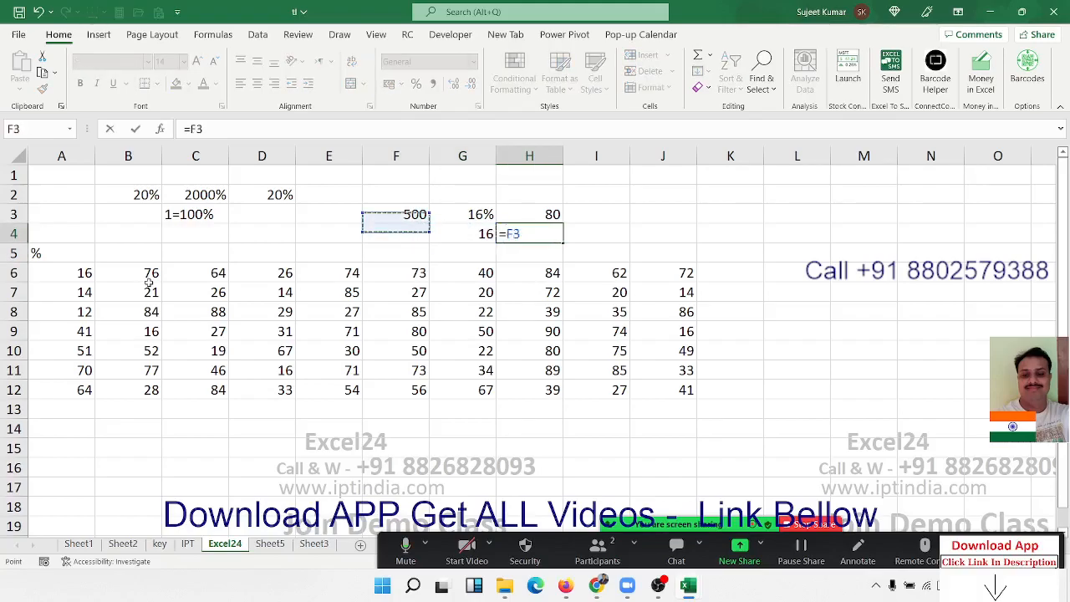
pyautogui.write('*')
pyautogui.press('Left')
pyautogui.press('Return')
pyautogui.press('Up')
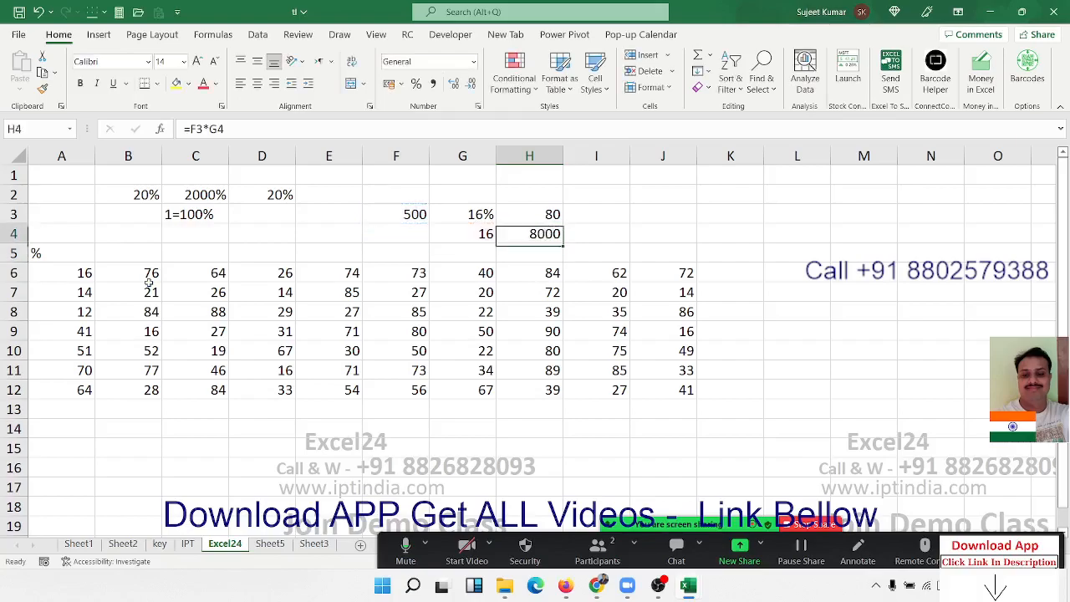
# - Extend the formula in H4 to divide by 100, making it =F3*G4/100
pyautogui.press('F2')
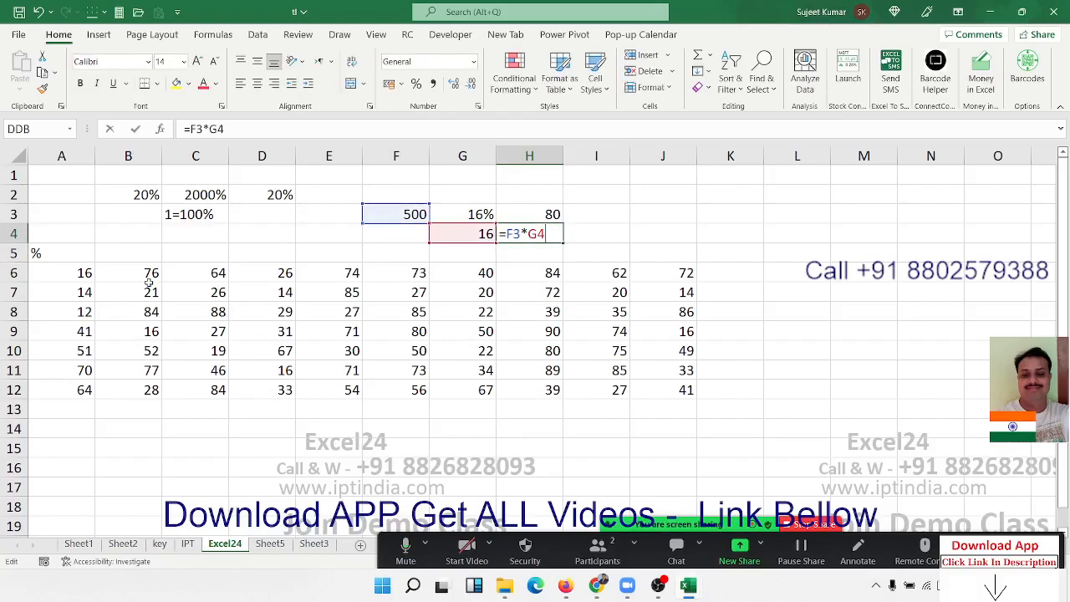
pyautogui.write('/100')
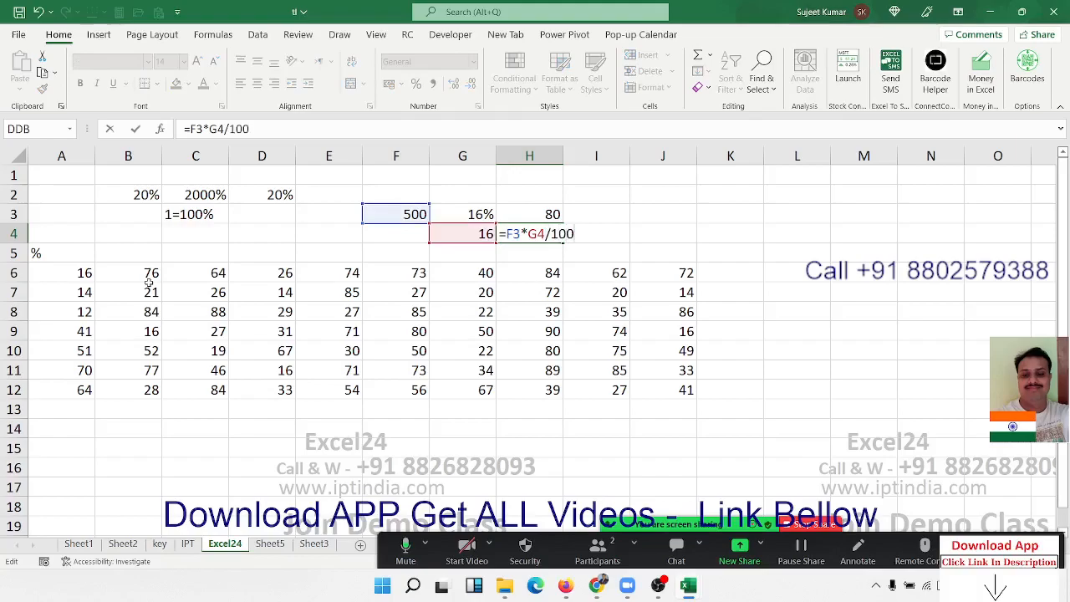
pyautogui.press('Return')
pyautogui.press('Up')
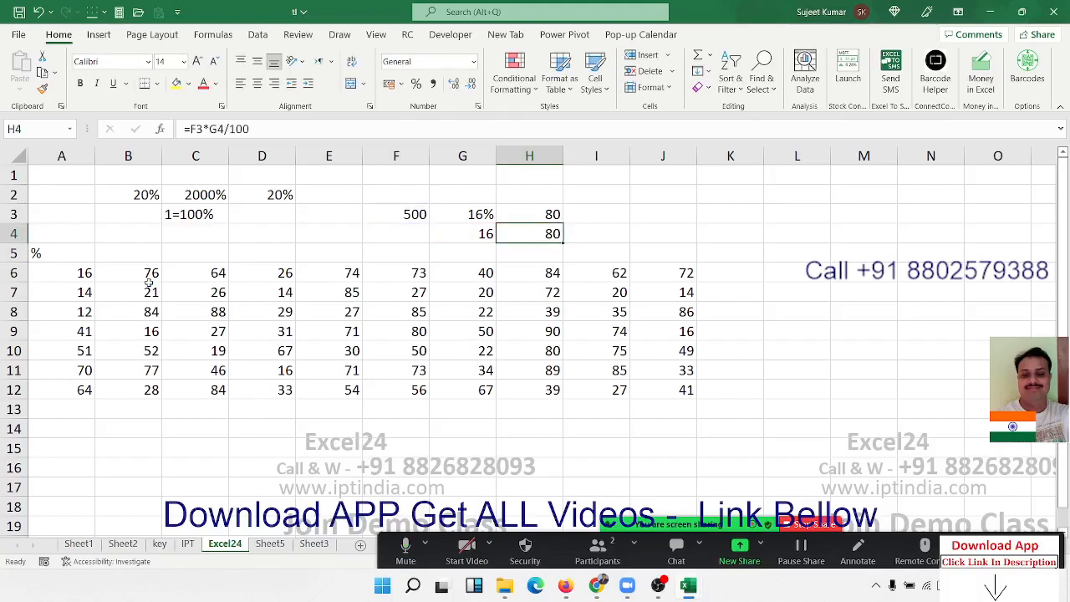
# - Review the number block A6:J12 and the references used by the percentage formula in H3
pyautogui.press('Down')
pyautogui.press('Down')
pyautogui.press('Home')
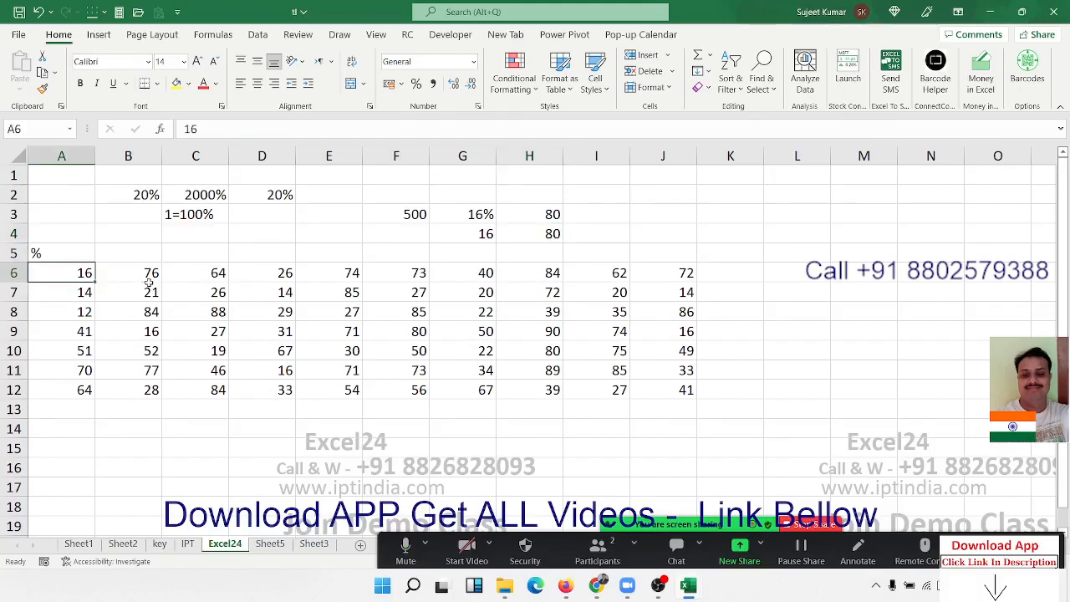
pyautogui.hotkey('ctrl', 'shift', 'Right')
pyautogui.hotkey('ctrl', 'shift', 'Down')
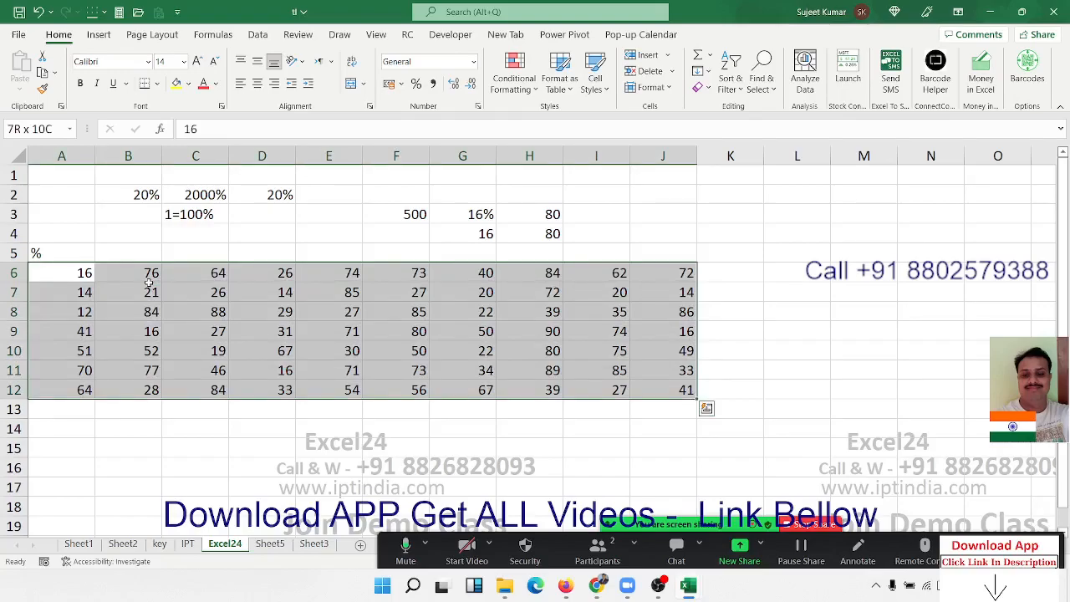
pyautogui.press('Up')
pyautogui.press('Up')
pyautogui.press('Right')
pyautogui.press('Right')
pyautogui.press('Right')
pyautogui.press('Right')
pyautogui.press('Right')
pyautogui.press('Up')
pyautogui.press('Right')
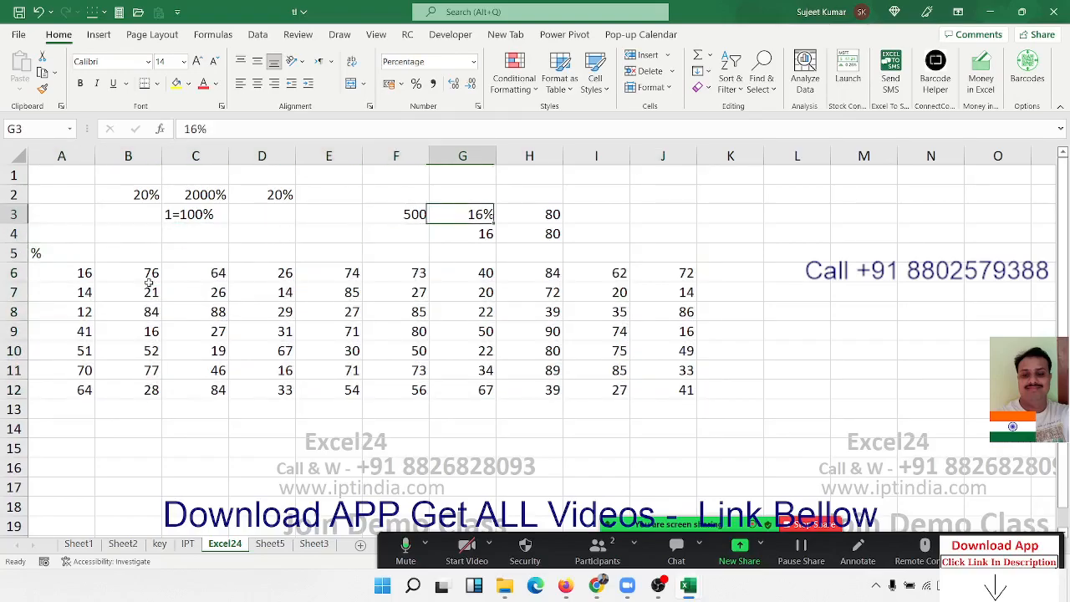
pyautogui.press('Right')
pyautogui.press('F2')
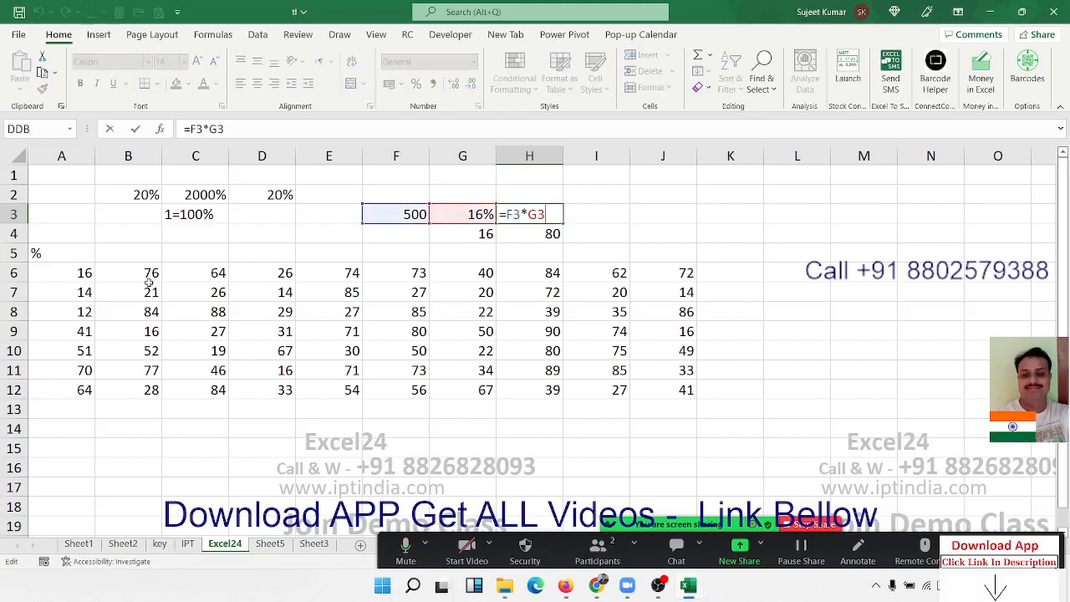
pyautogui.press('Return')
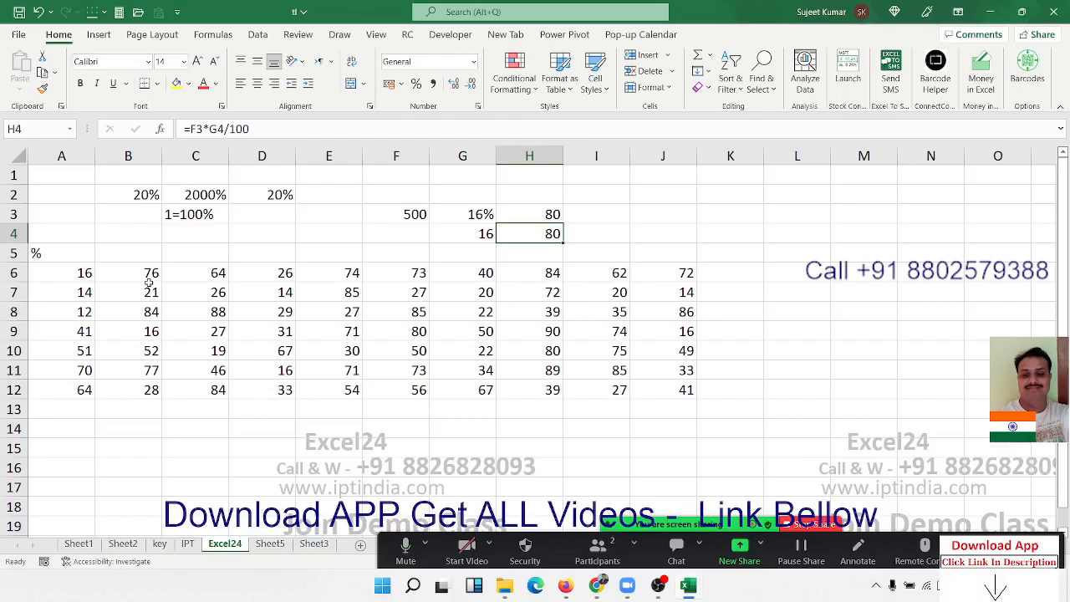
# - Try the percentage number format on cell A6 and undo it
pyautogui.click(98, 277)
pyautogui.press('Left')
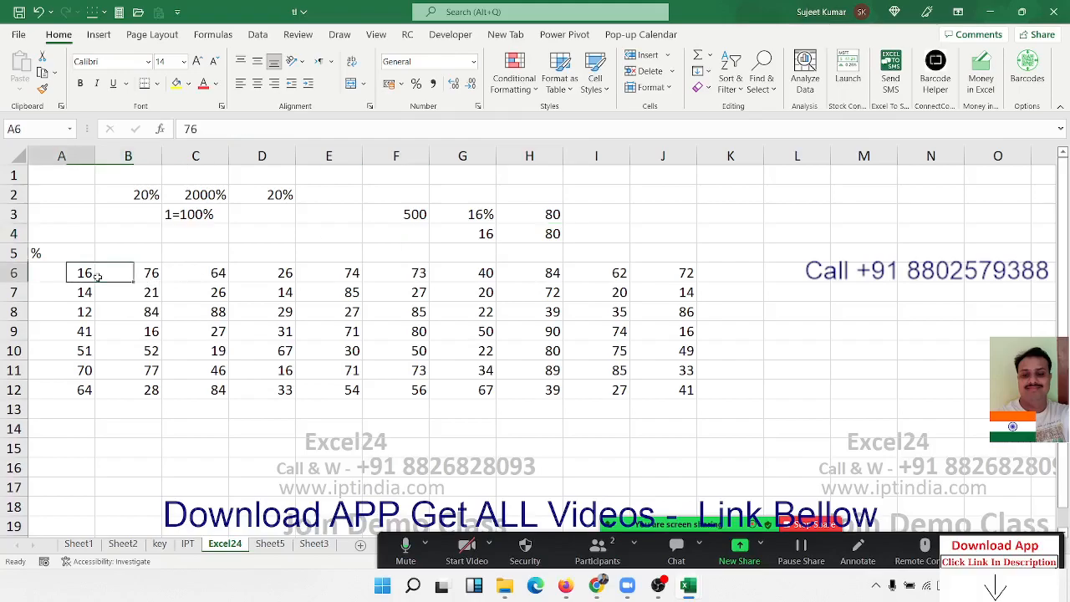
pyautogui.hotkey('ctrl', 'shift', 'Right')
pyautogui.hotkey('ctrl', 'shift', 'Down')
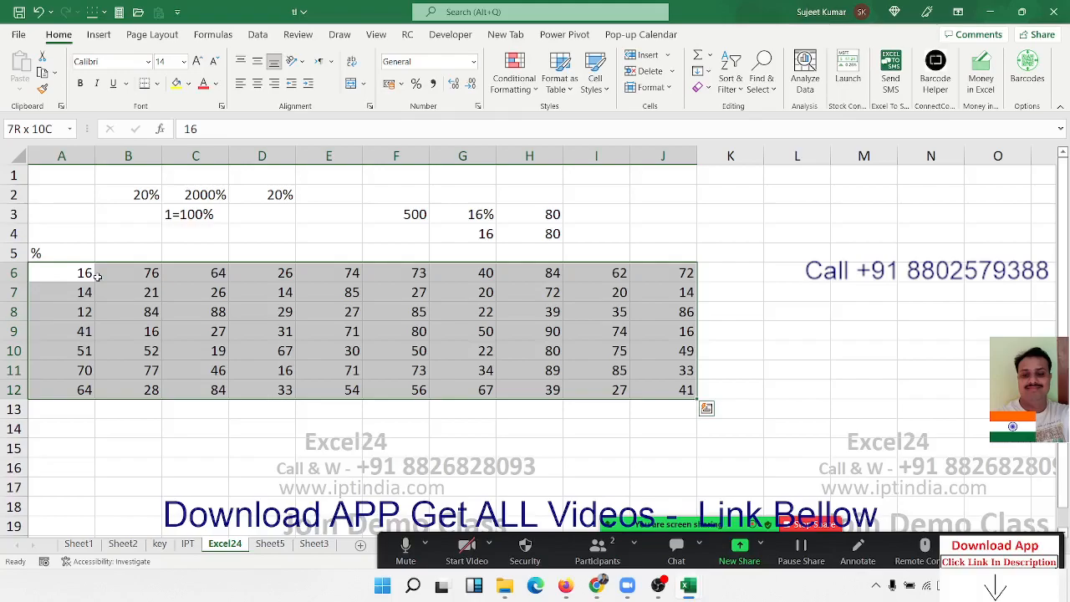
pyautogui.press('Up')
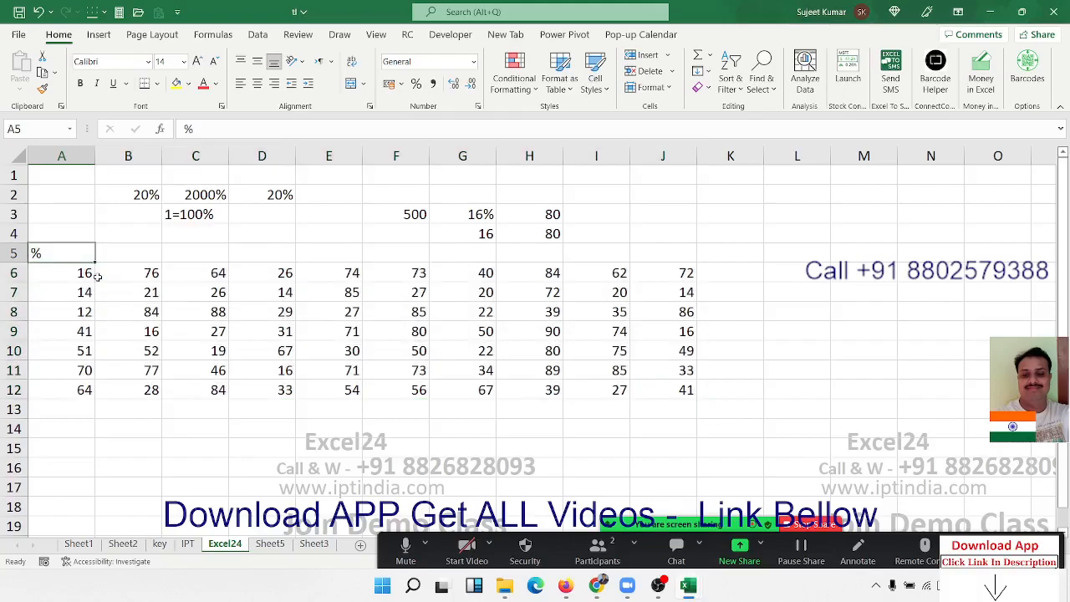
pyautogui.press('Down')
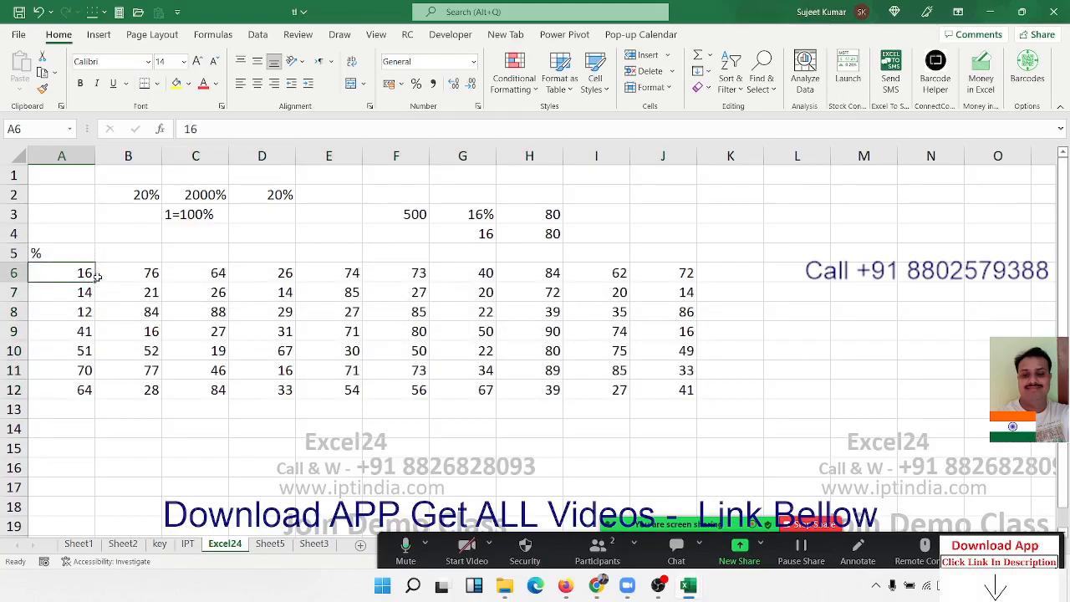
pyautogui.click(415, 83)
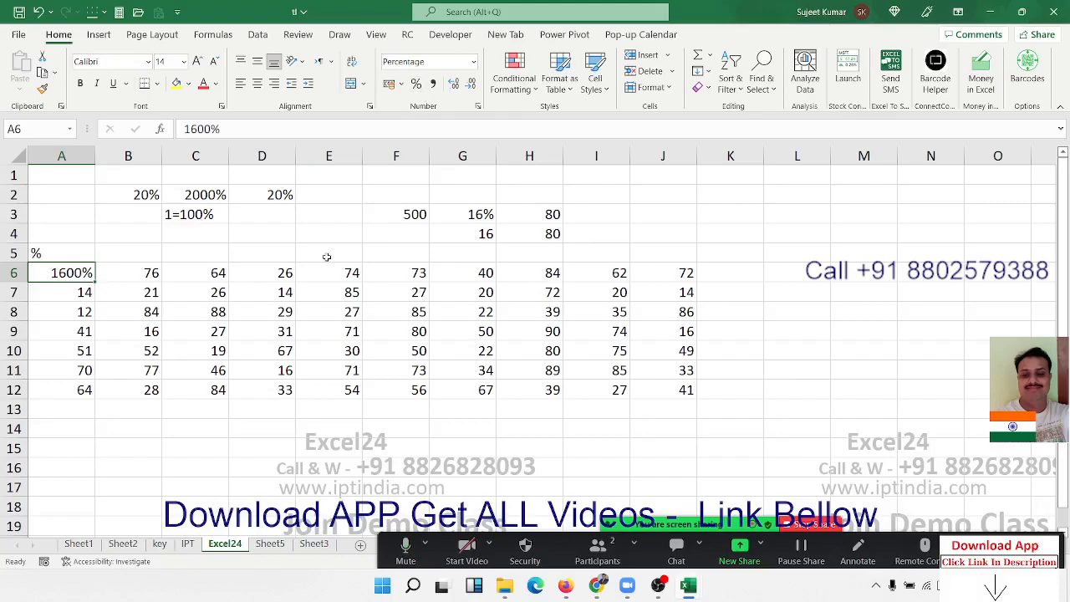
pyautogui.hotkey('ctrl', 'z')
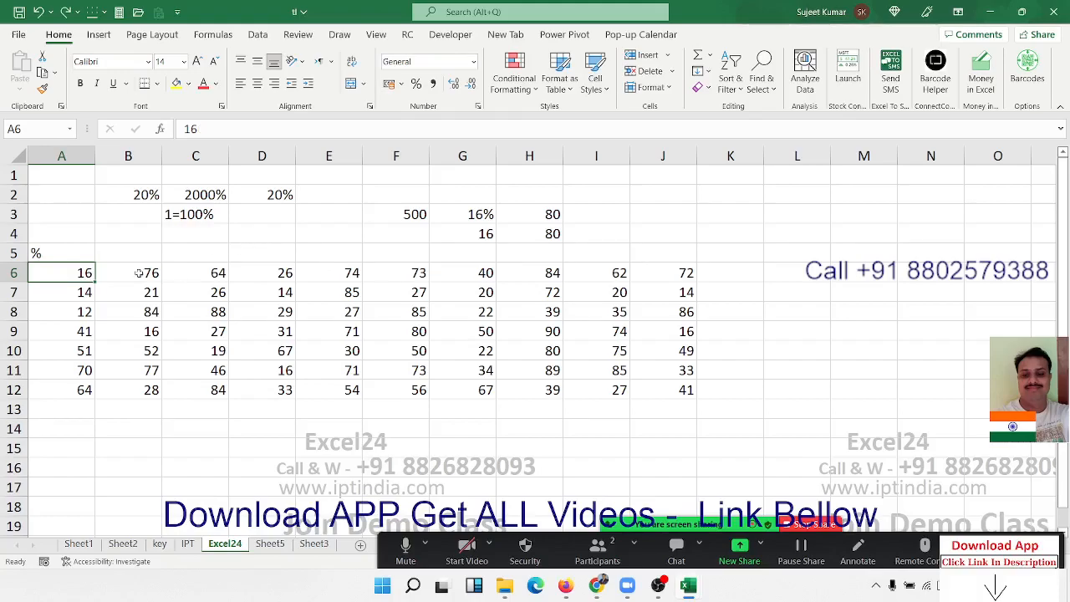
# - Append a % sign to the numbers in A6 and A7, making them 16% and 14%
pyautogui.doubleClick(84, 273)
pyautogui.write('%')
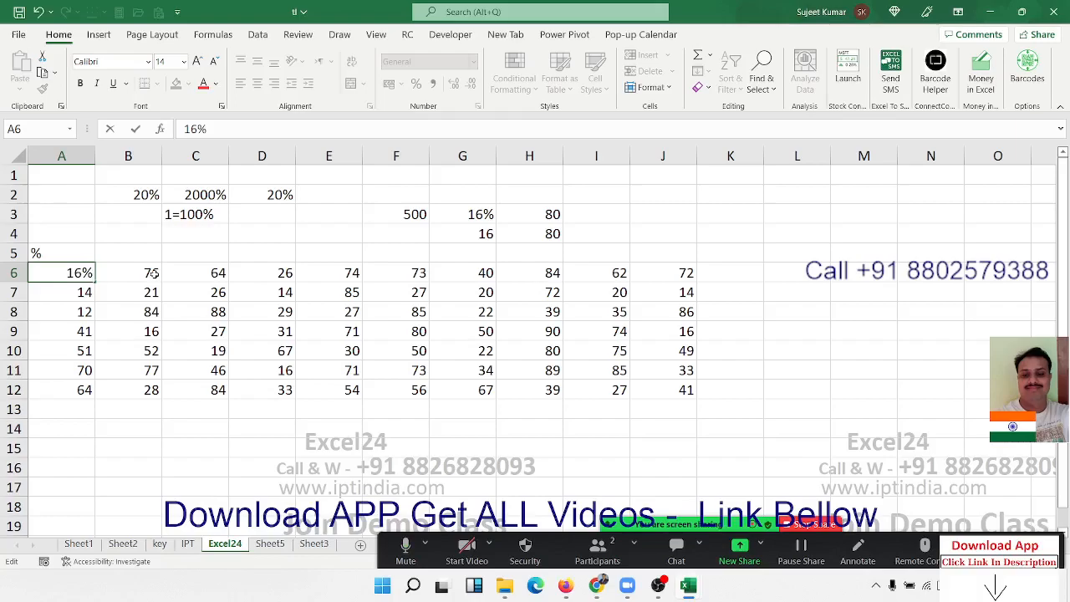
pyautogui.press('Return')
pyautogui.click(213, 132)
pyautogui.write('%')
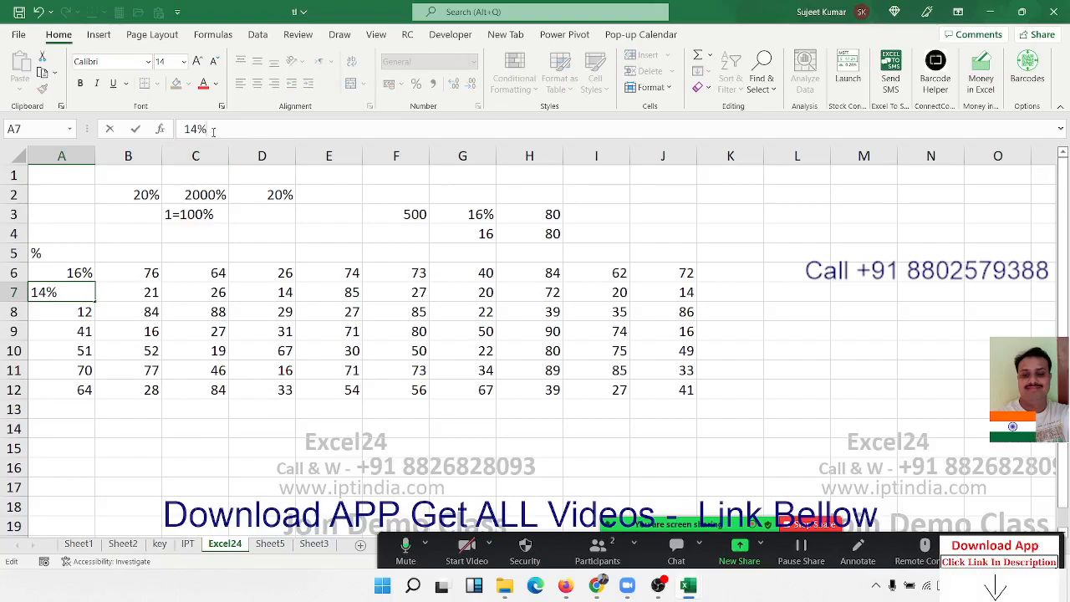
pyautogui.press('Return')
pyautogui.press('Up')
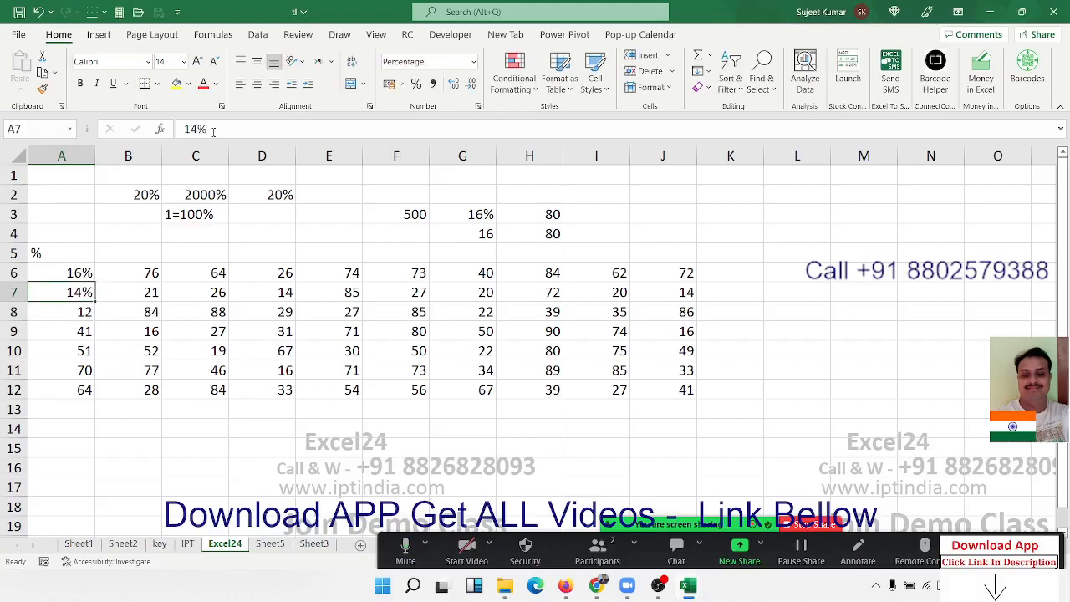
# - Revert cells A7 and A6 to the plain numbers 14 and 16 in General format
pyautogui.hotkey('ctrl', 'shift', '~')
pyautogui.press('Up')
pyautogui.hotkey('ctrl', 'shift', '~')
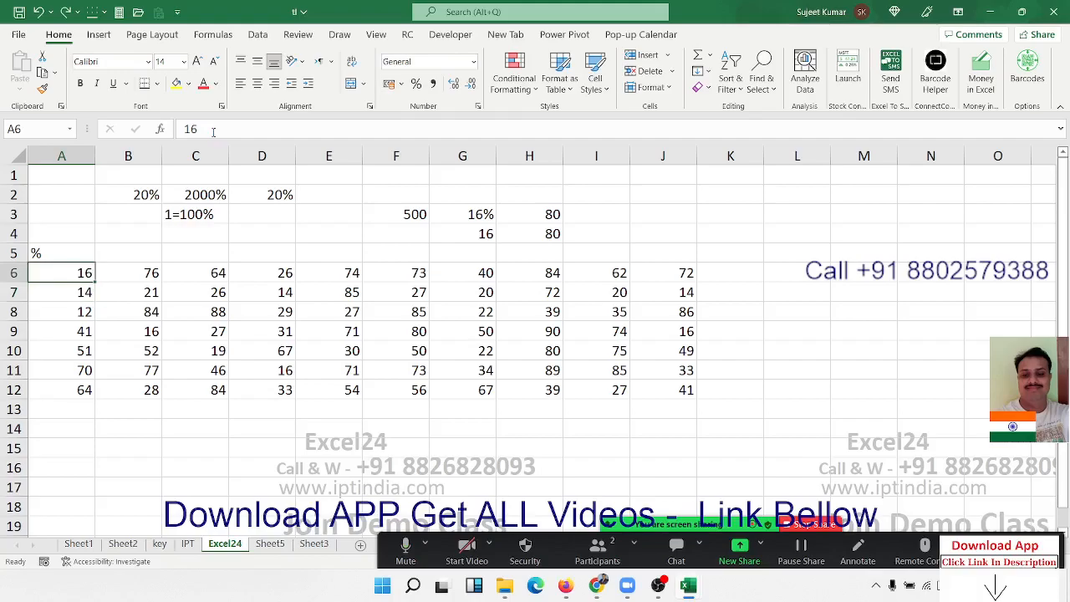
pyautogui.hotkey('ctrl', 'shift', 'Right')
pyautogui.hotkey('ctrl', 'shift', 'Down')
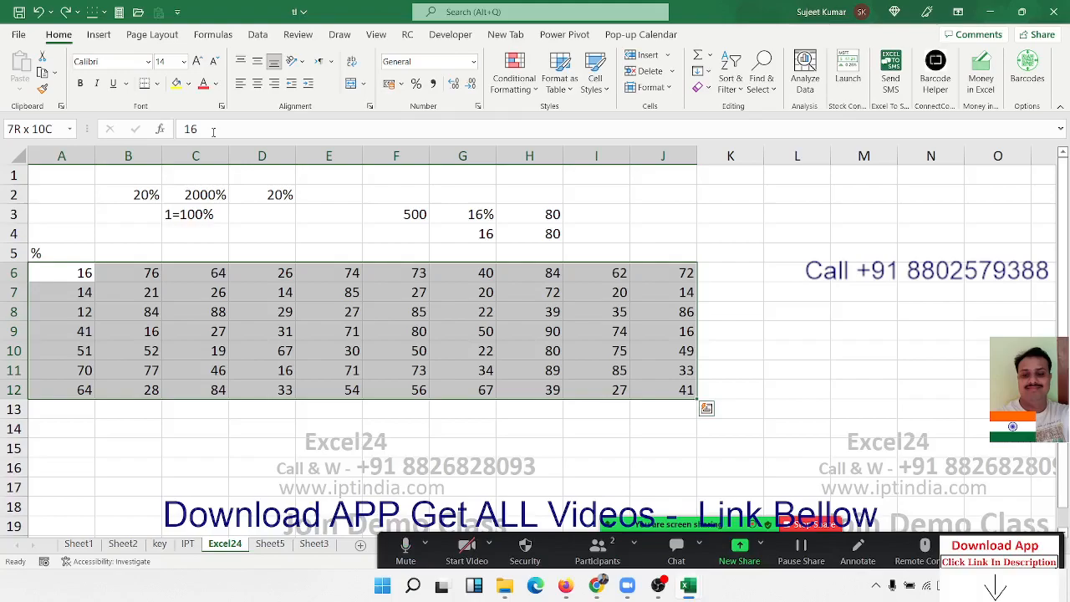
pyautogui.press('Up')
pyautogui.press('Down')
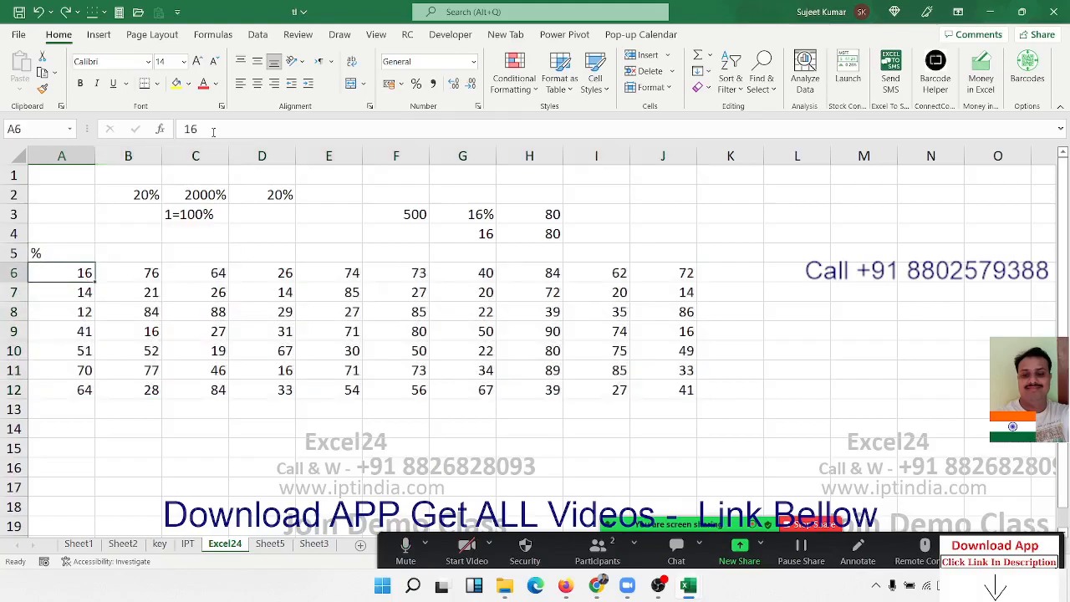
# - Replace the numbers in A6 and A7 with the decimals 0.16 and 0.14
pyautogui.write('0.')
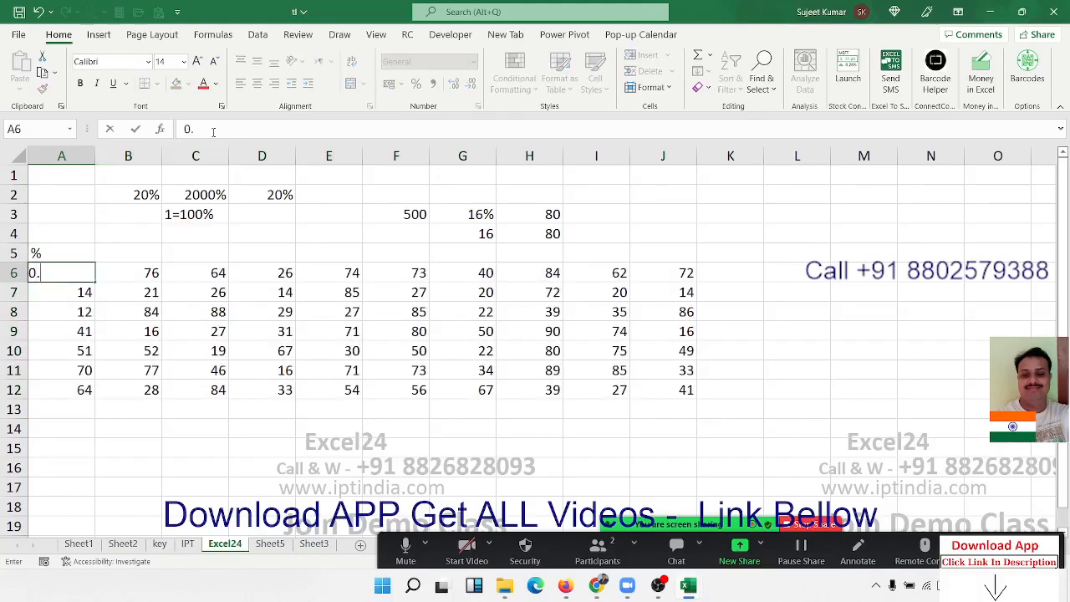
pyautogui.write('16')
pyautogui.press('Return')
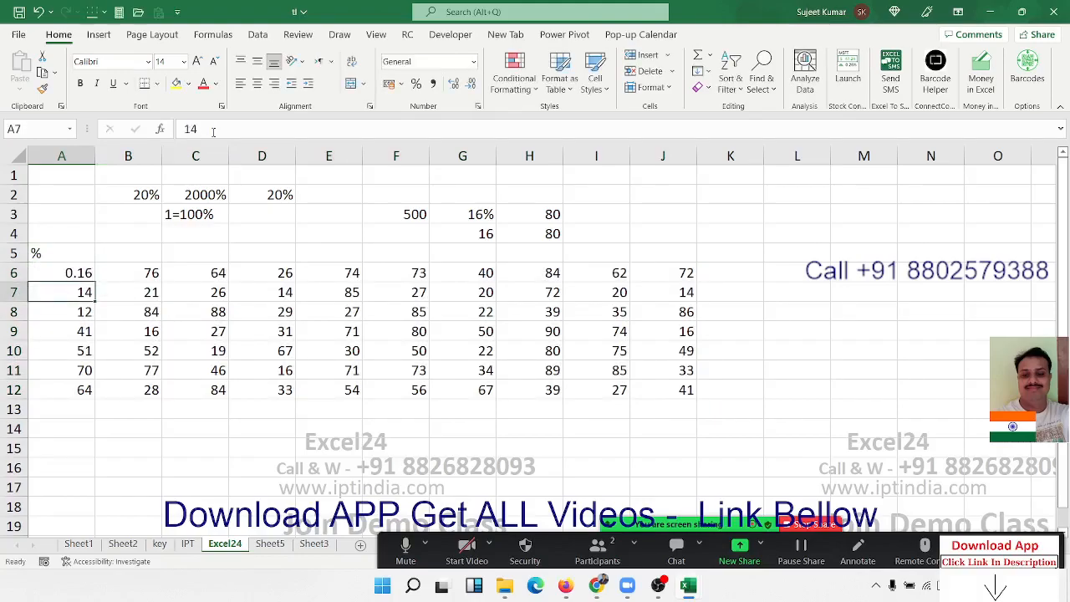
pyautogui.write('0.14')
pyautogui.press('Return')
# - Apply the percentage number format to cells A6:A7
pyautogui.press('Up')
pyautogui.hotkey('shift', 'Up')
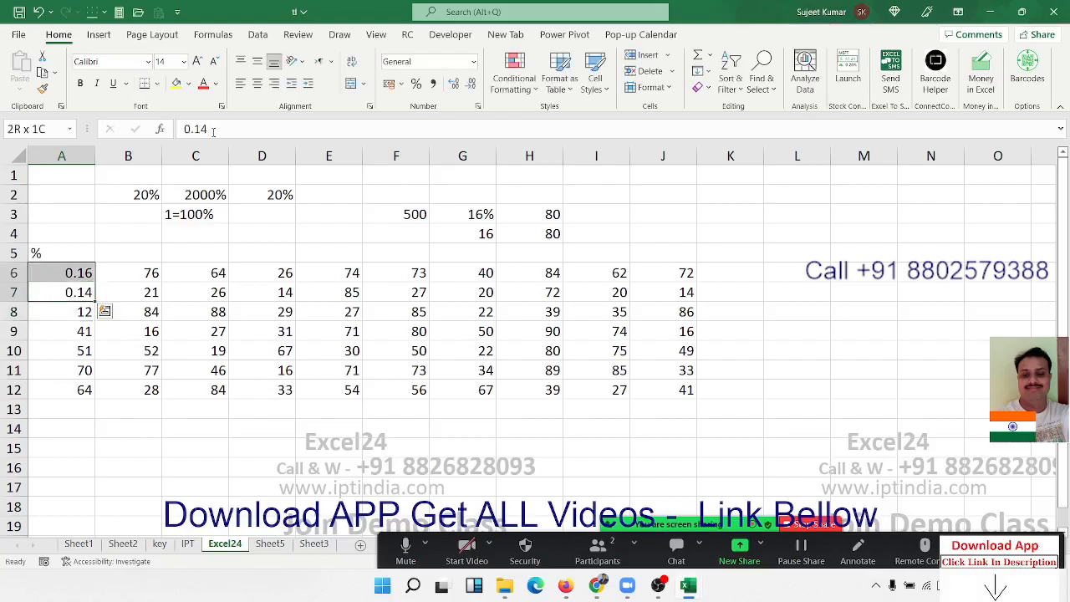
pyautogui.click(416, 83)
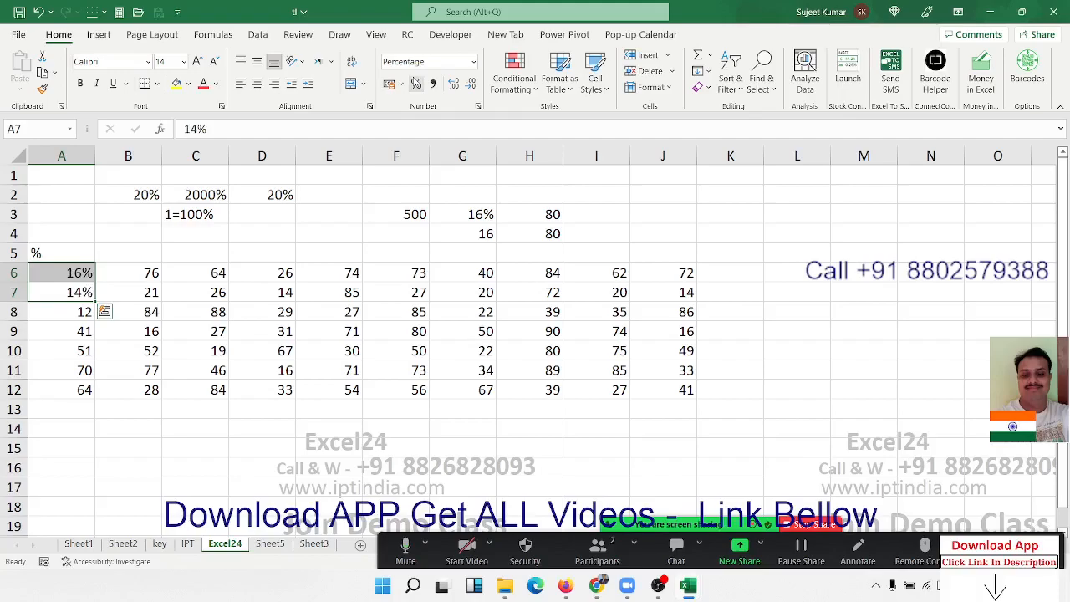
# - Undo the percentage format and the decimal entries in A6:A7, restoring the plain numbers
pyautogui.hotkey('ctrl', 'z')
pyautogui.hotkey('ctrl', 'z')
pyautogui.hotkey('ctrl', 'z')
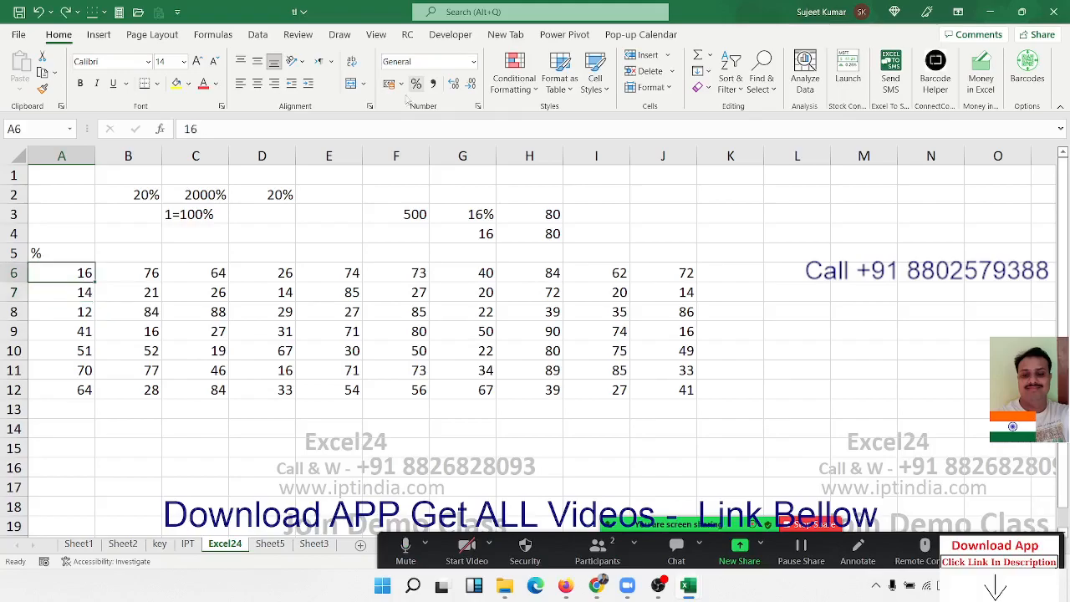
# - Enter 100 in the empty cell L4 and copy that cell
pyautogui.click(800, 226)
pyautogui.write('100')
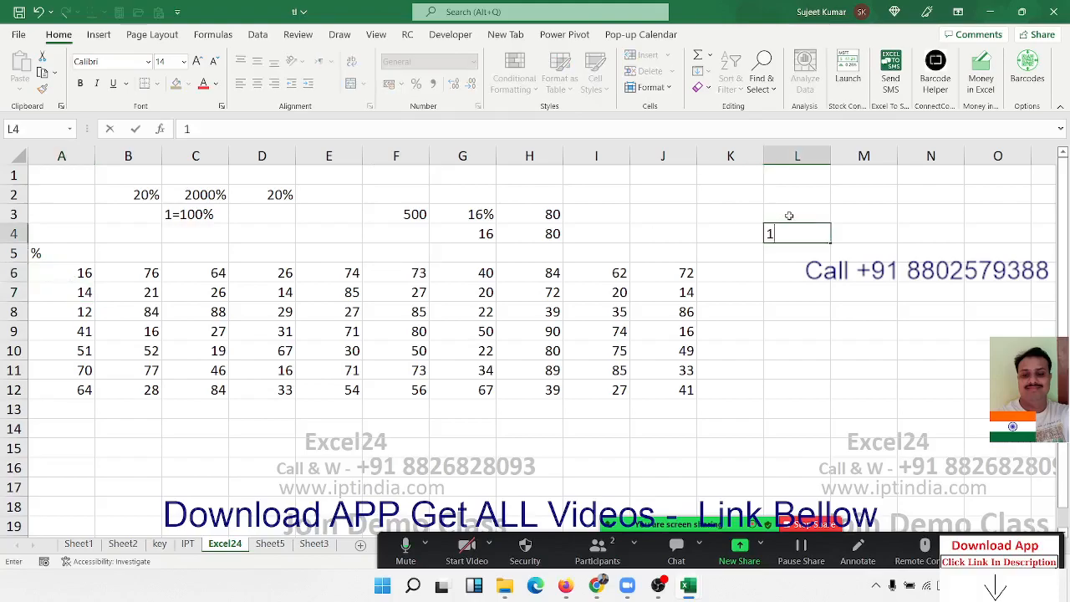
pyautogui.press('Return')
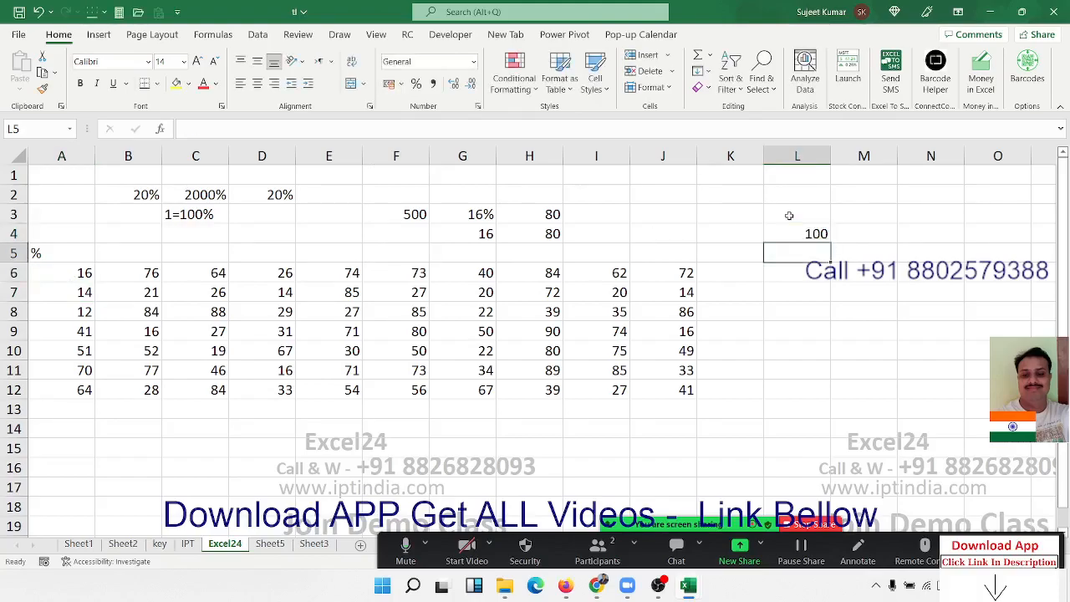
pyautogui.press('Up')
pyautogui.hotkey('ctrl', 'c')
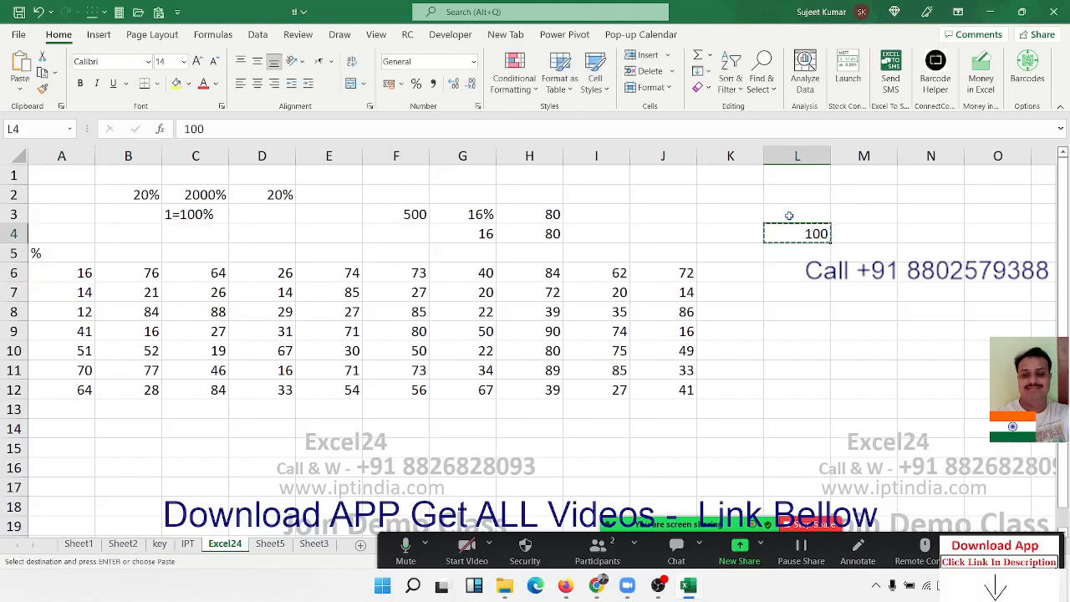
# - Divide all numbers in A6:J12 by the copied 100 using Paste Special's Divide operation, and format the block as percentages
pyautogui.moveTo(85, 272); pyautogui.dragTo(672, 381)
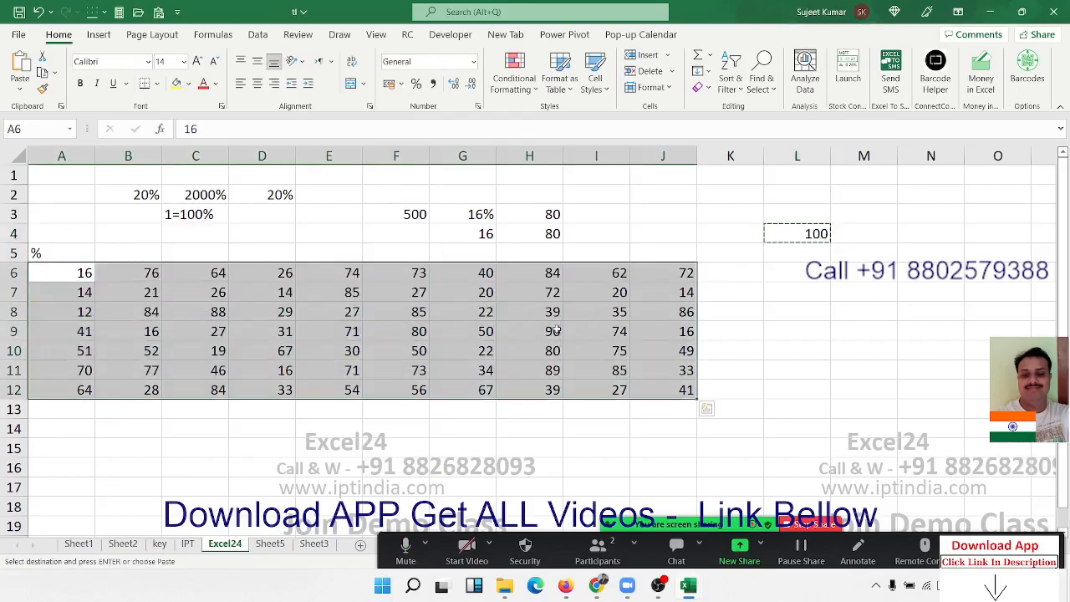
pyautogui.rightClick(548, 327)
pyautogui.click(601, 266)
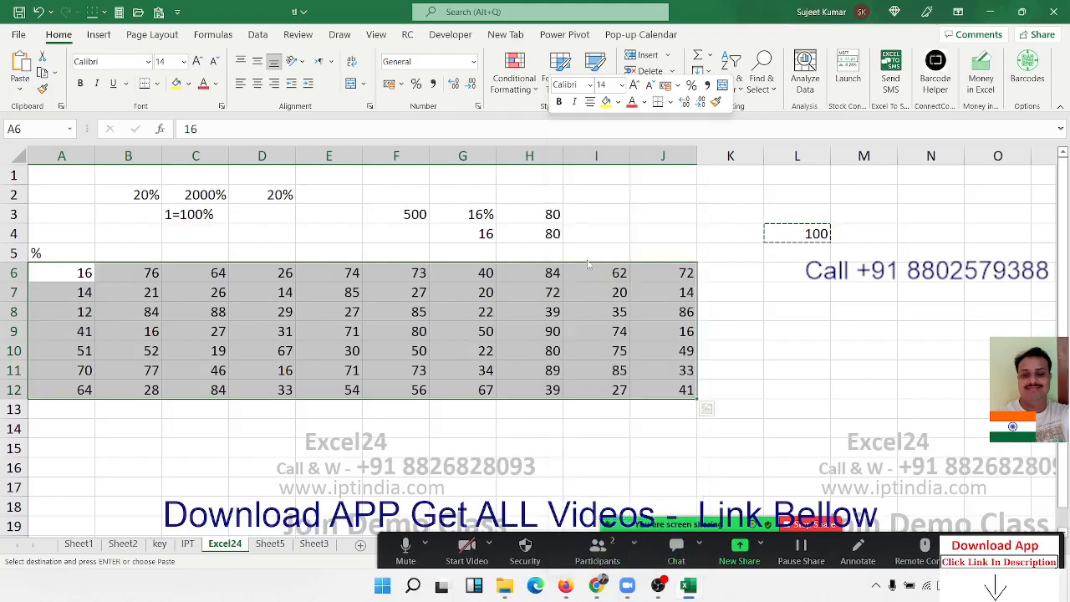
pyautogui.moveTo(497, 172); pyautogui.dragTo(587, 108)
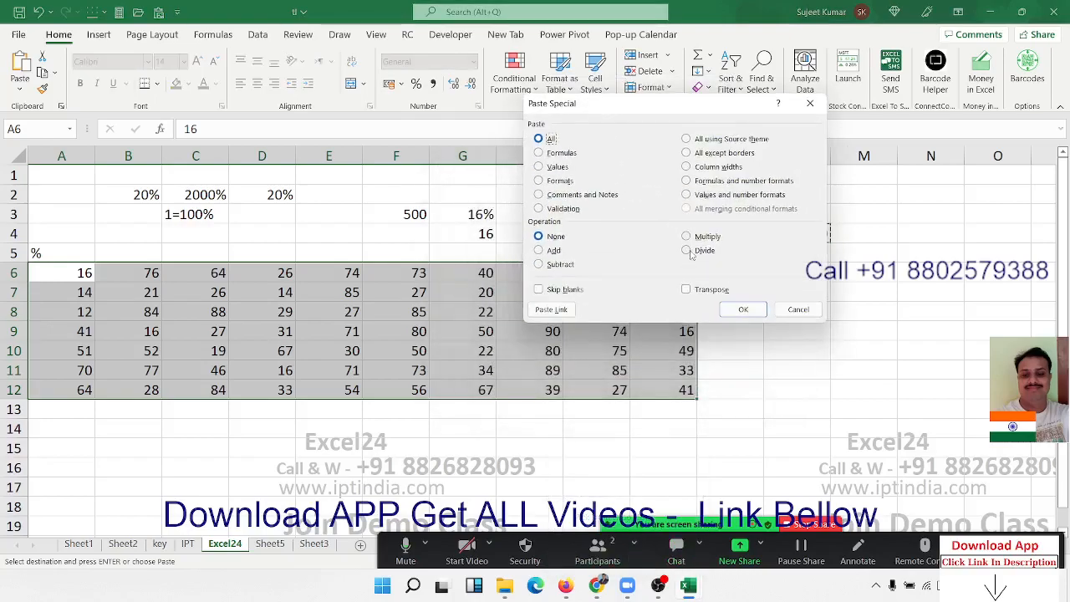
pyautogui.click(699, 256)
pyautogui.moveTo(617, 106); pyautogui.dragTo(407, 343)
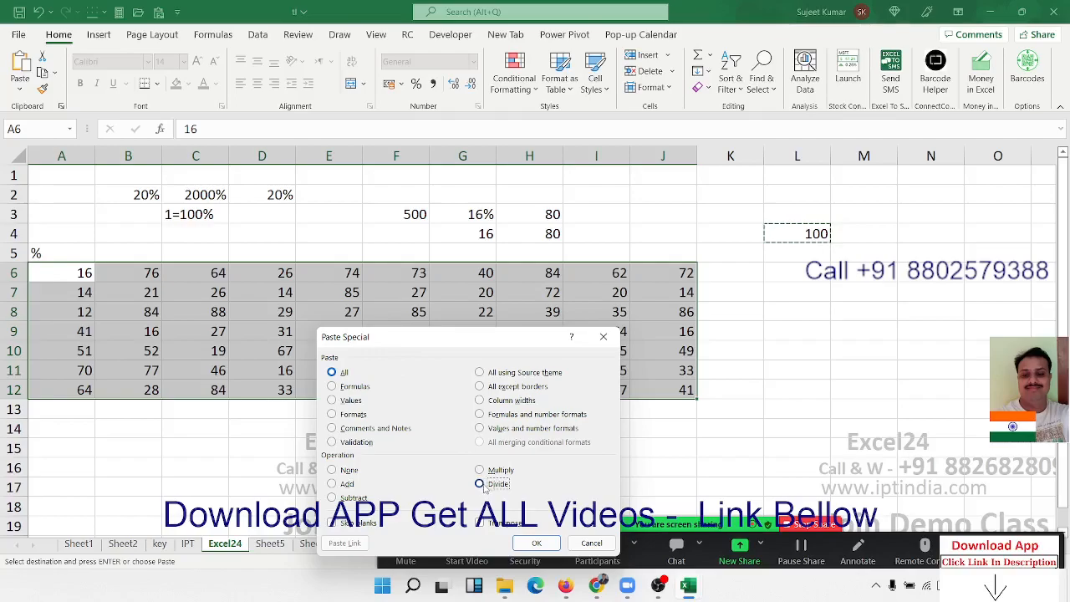
pyautogui.click(537, 542)
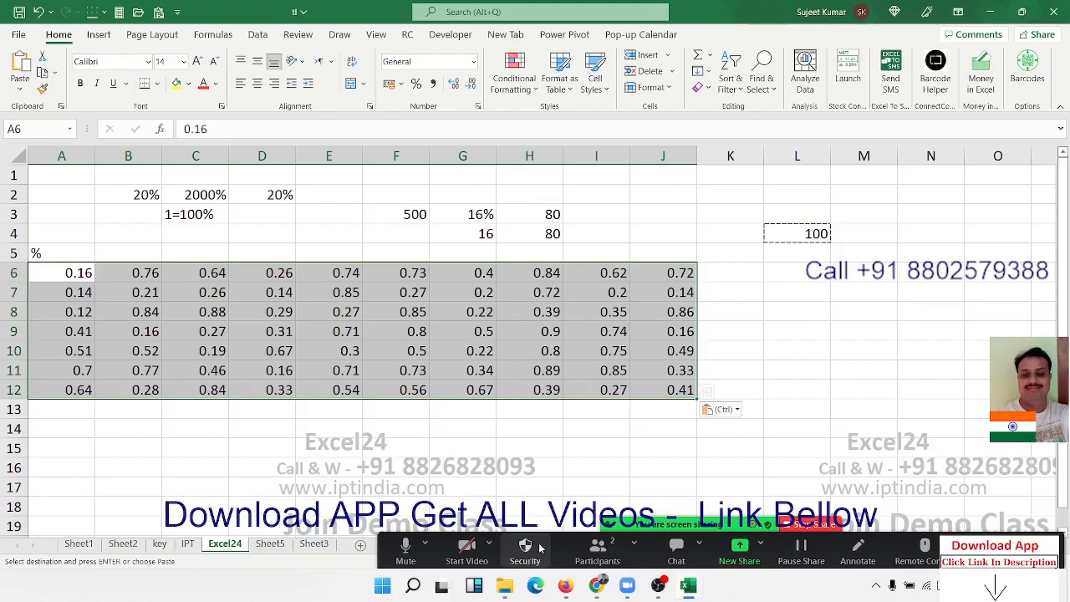
pyautogui.click(416, 83)
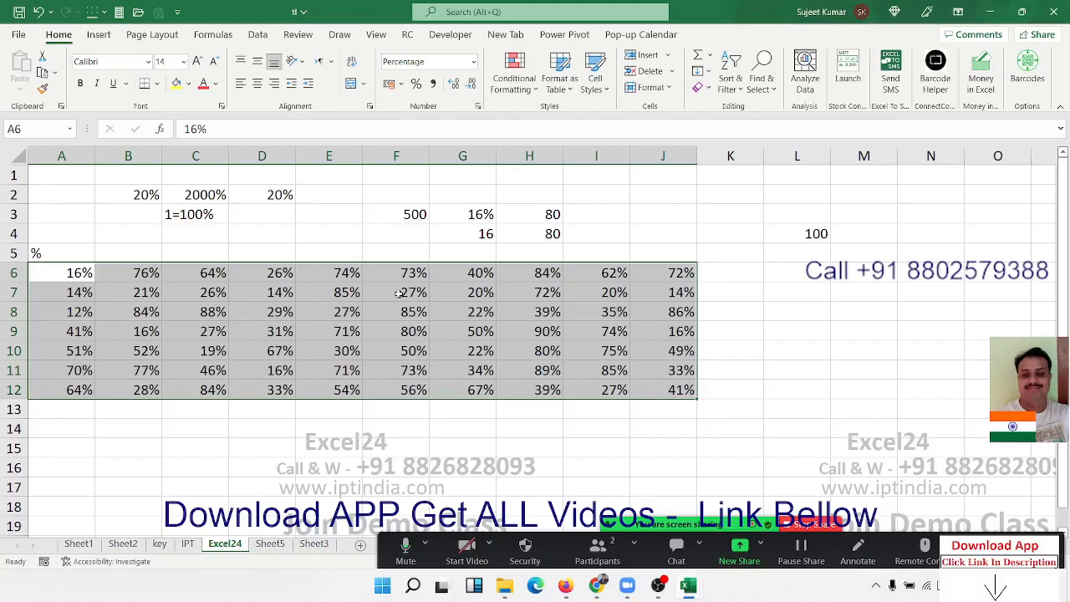
# - Enter 30 in cell K2 and 20 in cell M2
pyautogui.click(723, 204)
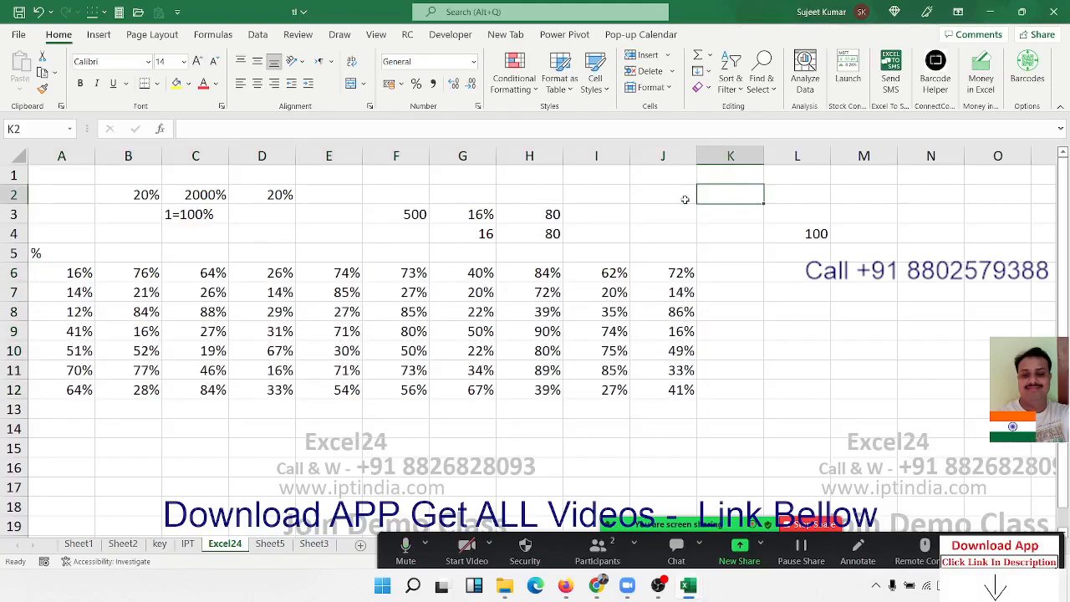
pyautogui.write('30')
pyautogui.press('Tab')
pyautogui.press('Tab')
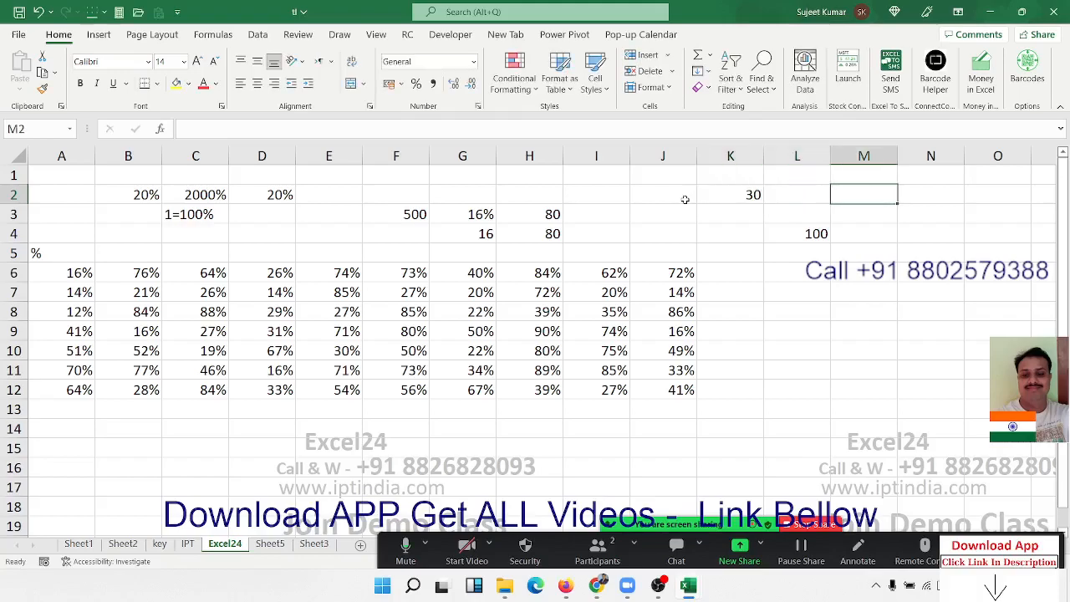
pyautogui.write('20')
pyautogui.press('Tab')
pyautogui.press('Left')
pyautogui.press('Left')
pyautogui.press('Left')
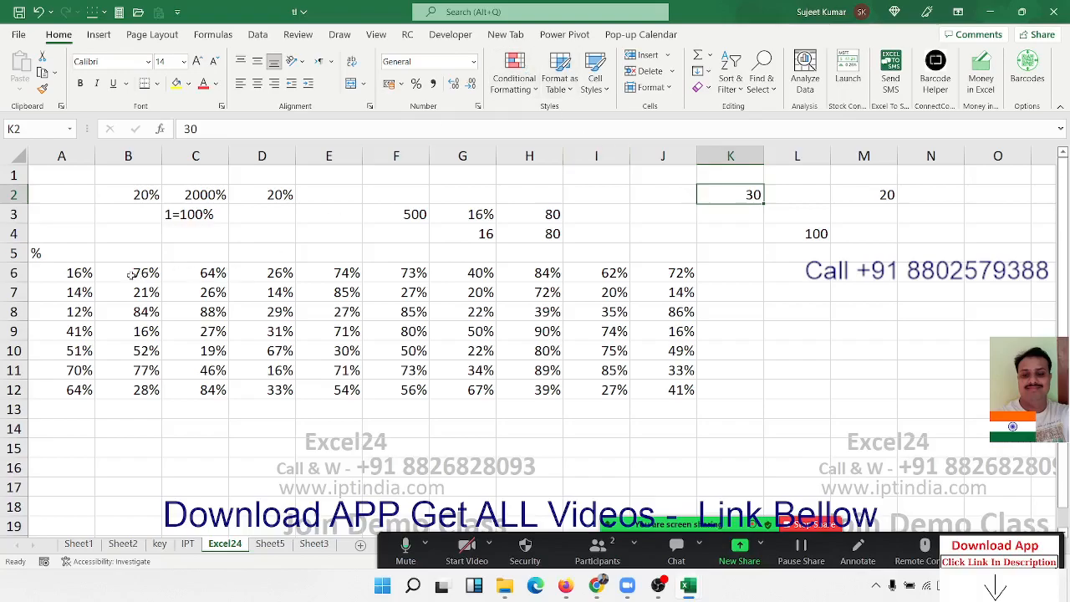
pyautogui.moveTo(72, 281); pyautogui.dragTo(638, 390)
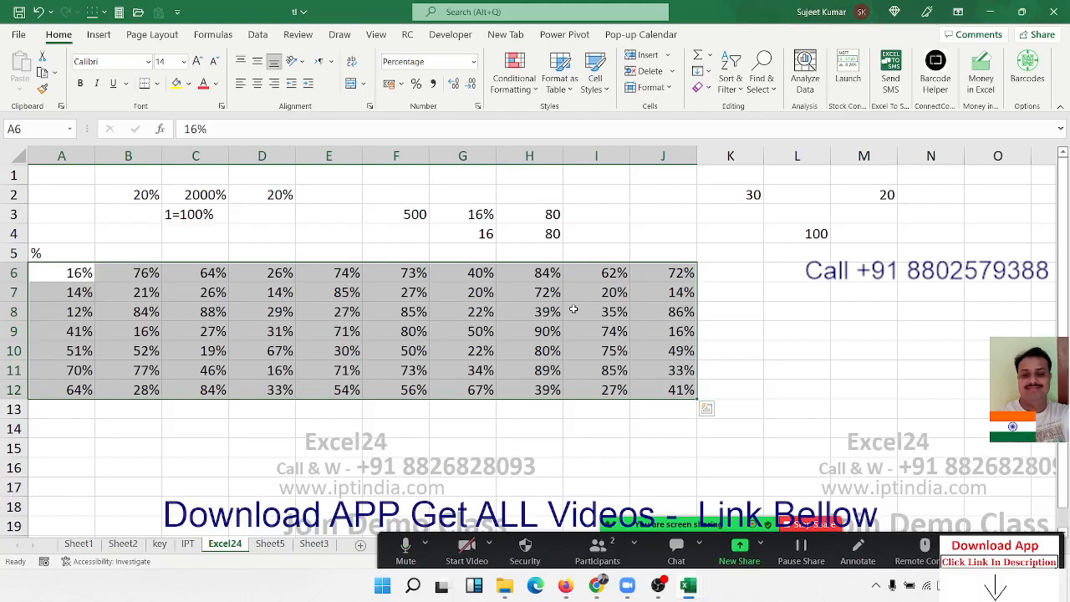
pyautogui.click(748, 317)
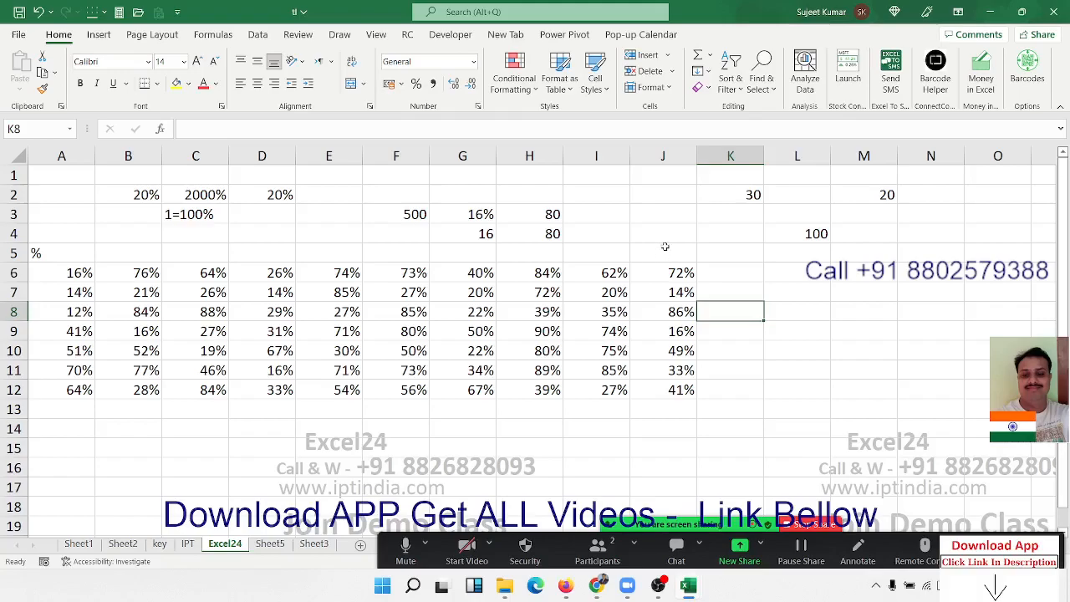
pyautogui.click(608, 392)
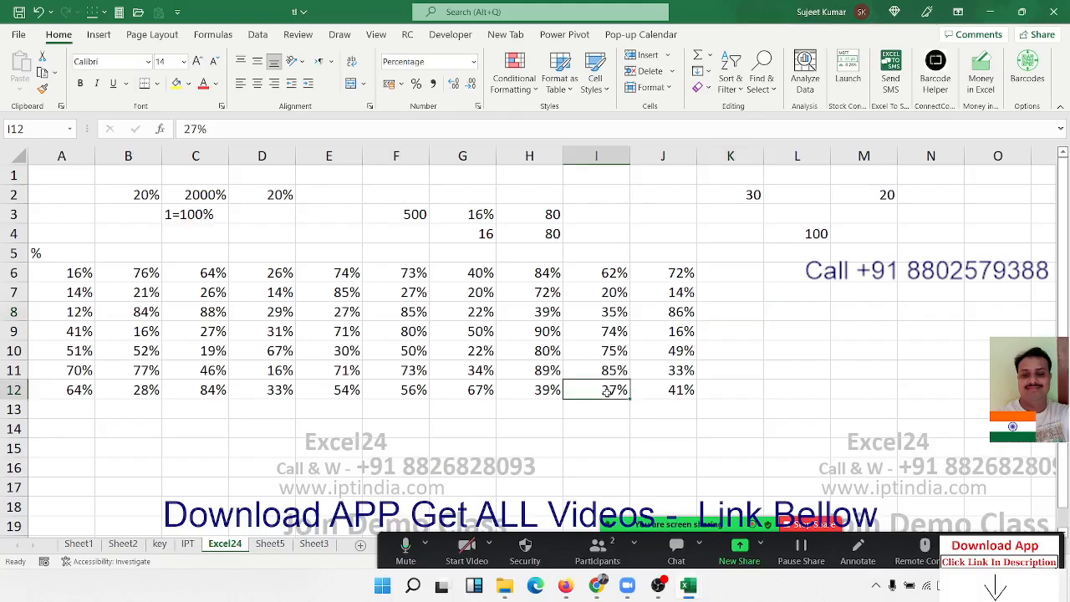
pyautogui.click(238, 414)
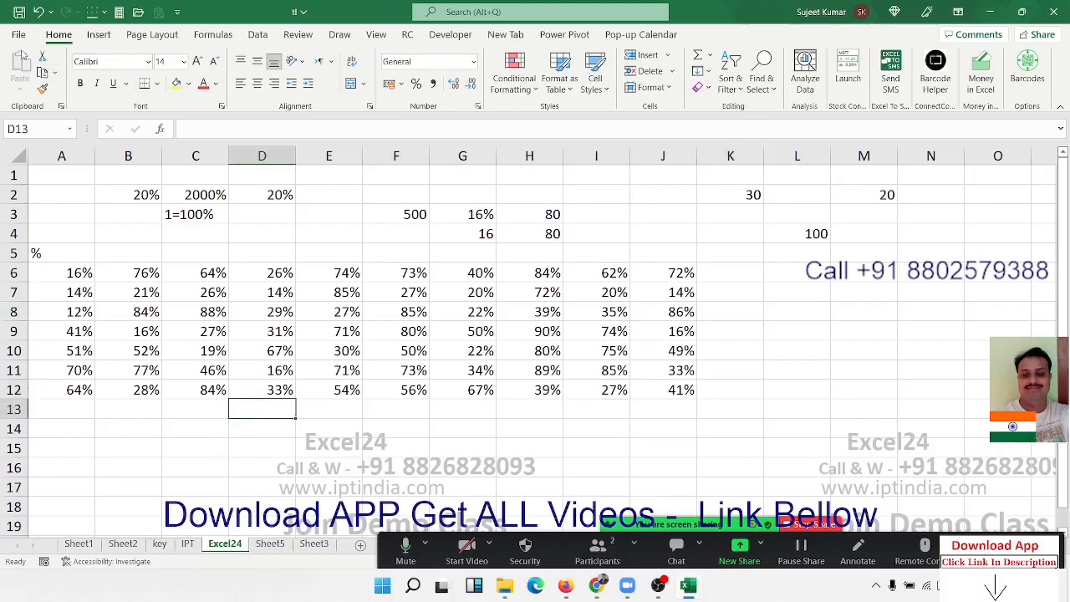
pyautogui.click(93, 37)
pyautogui.click(152, 36)
pyautogui.click(213, 36)
pyautogui.click(255, 37)
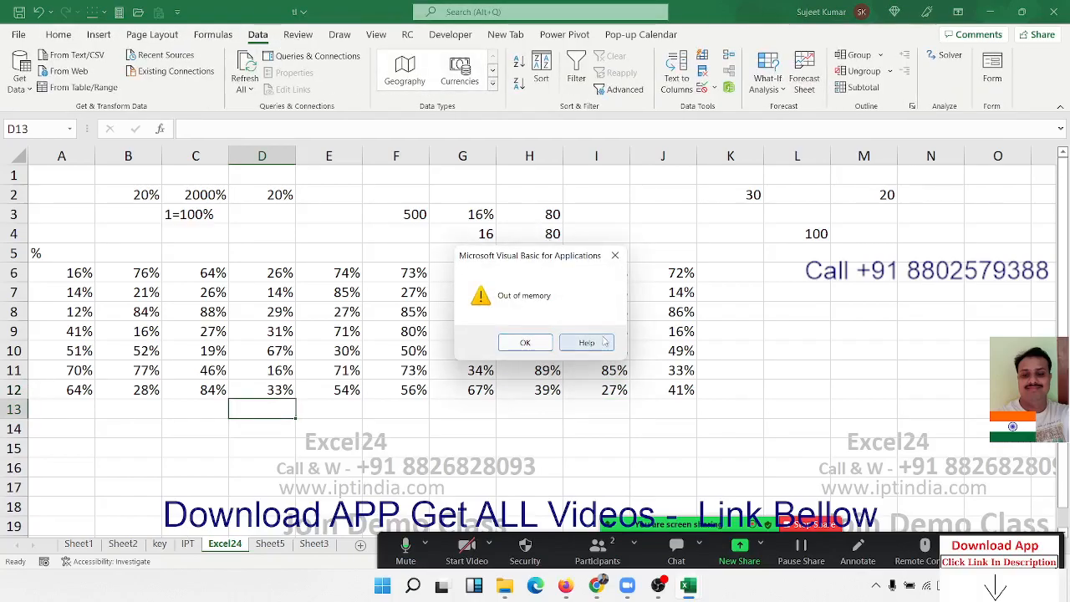
pyautogui.click(614, 255)
pyautogui.click(283, 214)
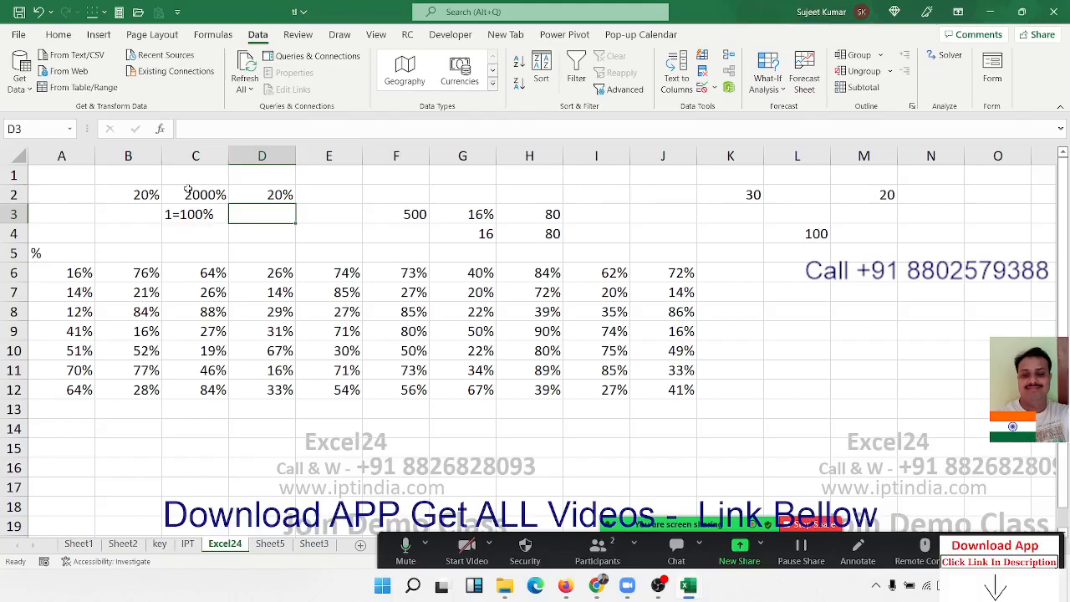
pyautogui.click(274, 367)
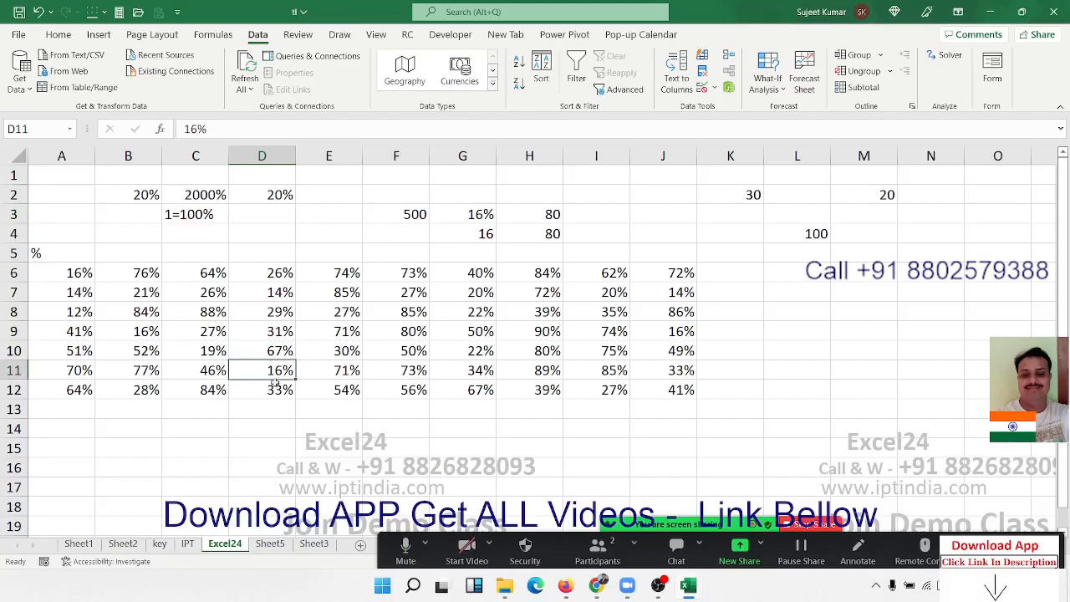
pyautogui.click(274, 426)
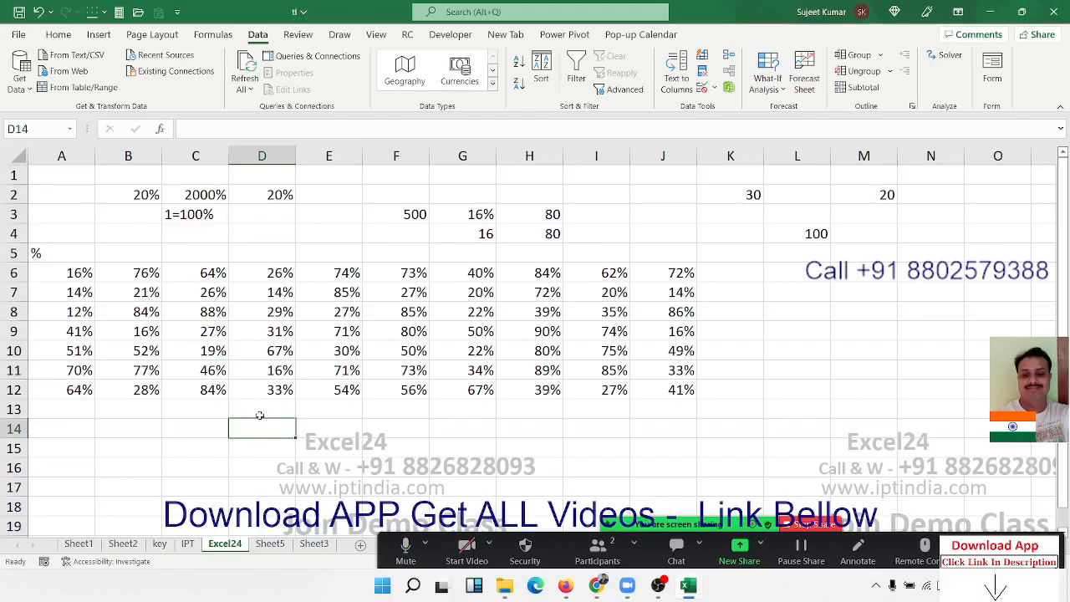
pyautogui.click(159, 245)
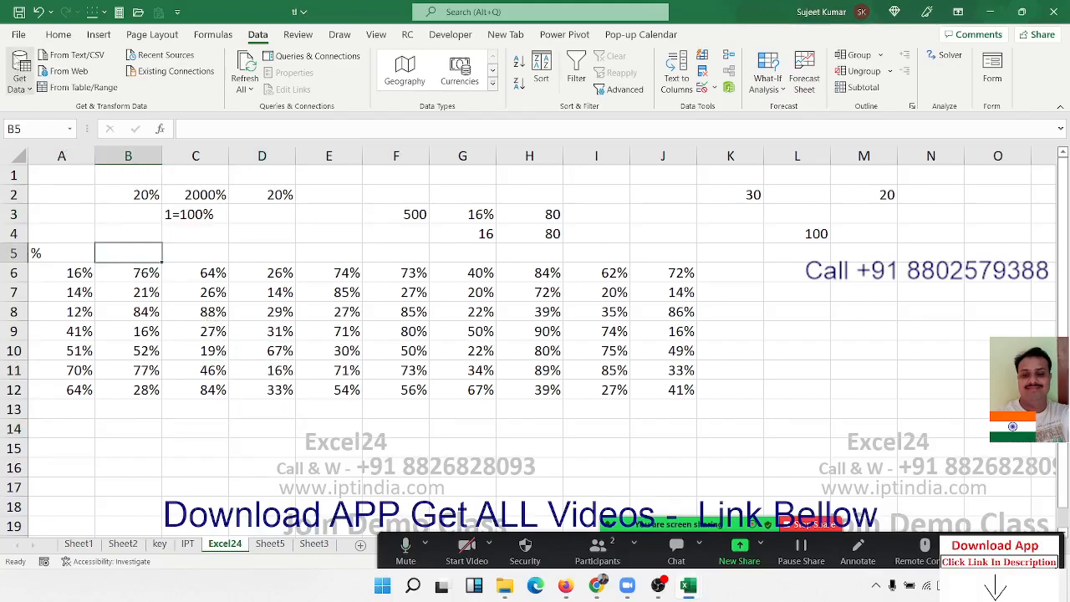
# - Open the DA-Sales workbook and look over the charts and figures on its Dashboard sheet
pyautogui.click(18, 35)
pyautogui.click(42, 126)
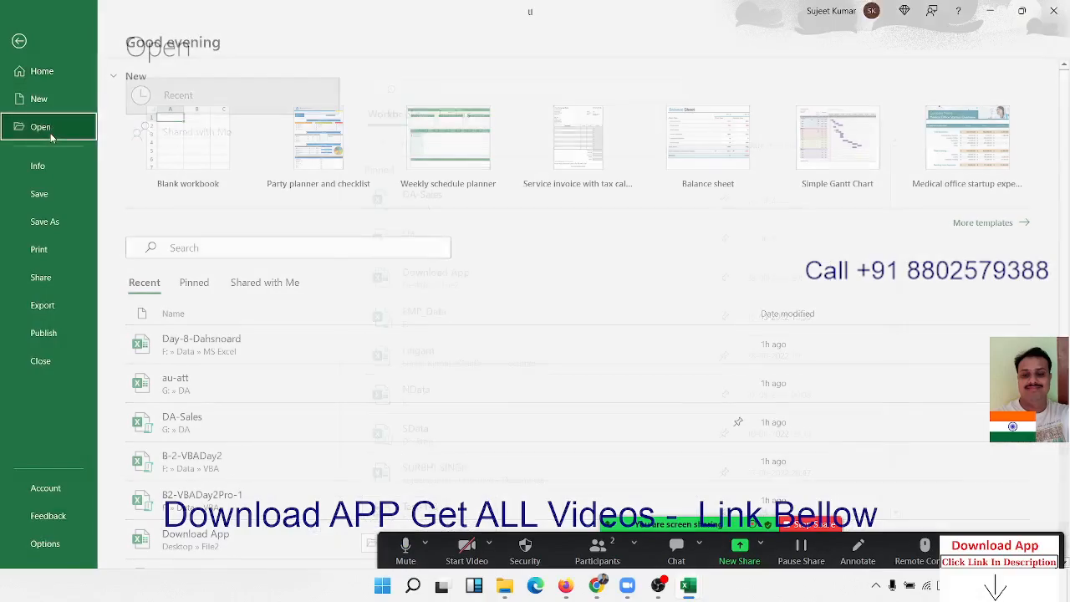
pyautogui.press('Escape')
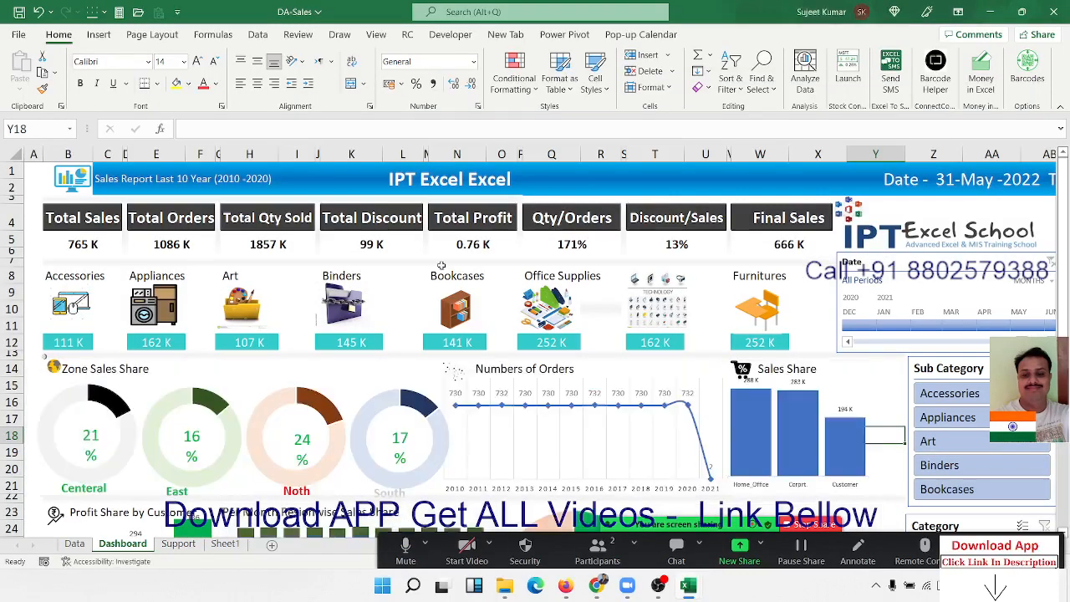
pyautogui.scroll(-1, 639, 346)
pyautogui.scroll(-6, 638, 345)
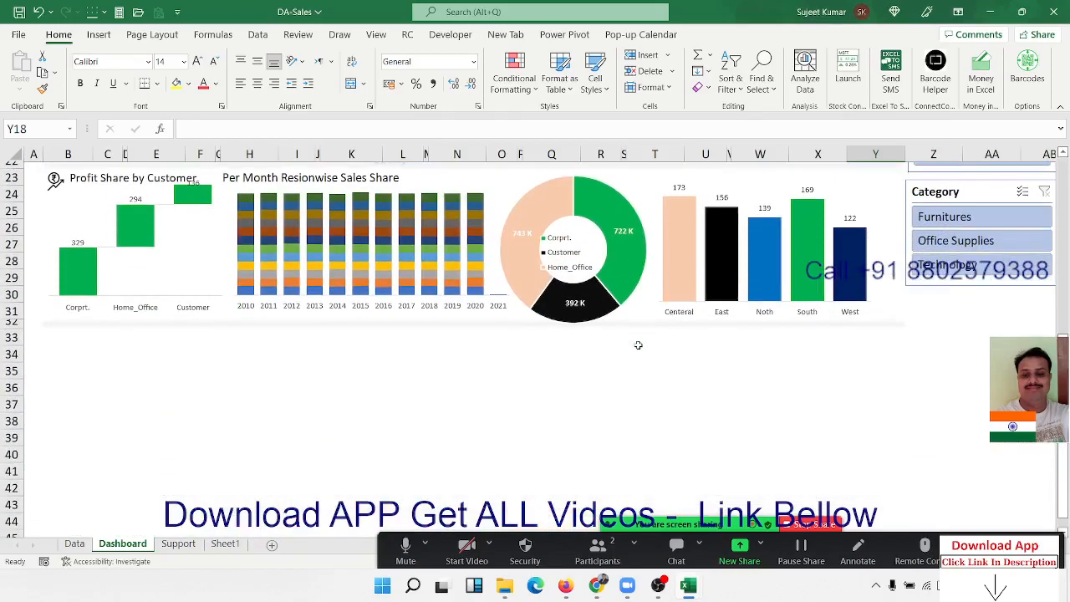
pyautogui.scroll(7, 638, 345)
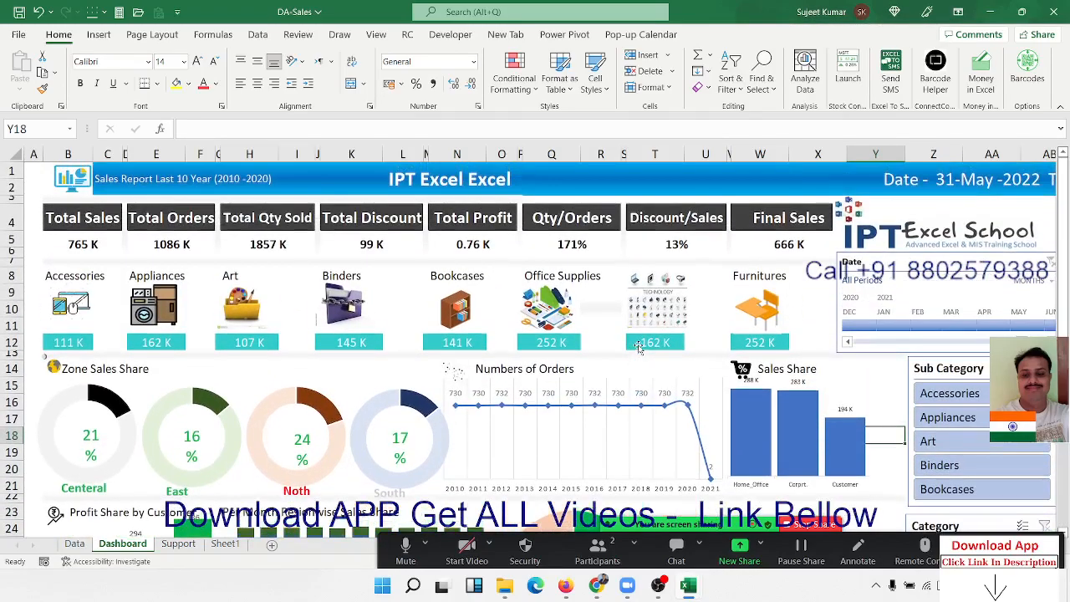
# - Open the Day-8-Dahsnoard workbook and inspect the New Customer count and its percentage formula in G20 on the Summery sheet
pyautogui.click(20, 36)
pyautogui.click(238, 390)
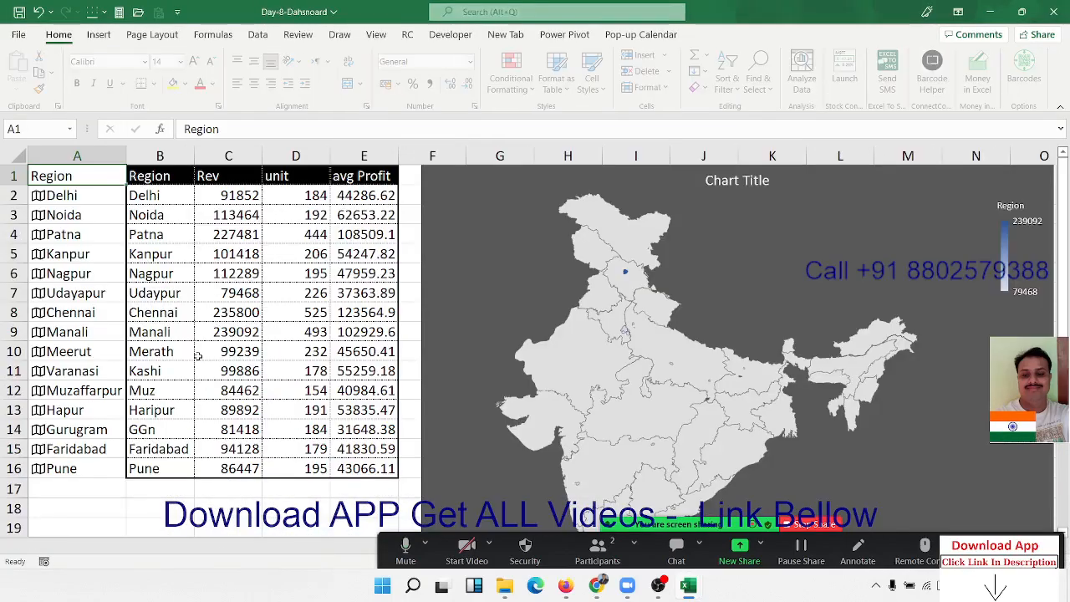
pyautogui.click(93, 541)
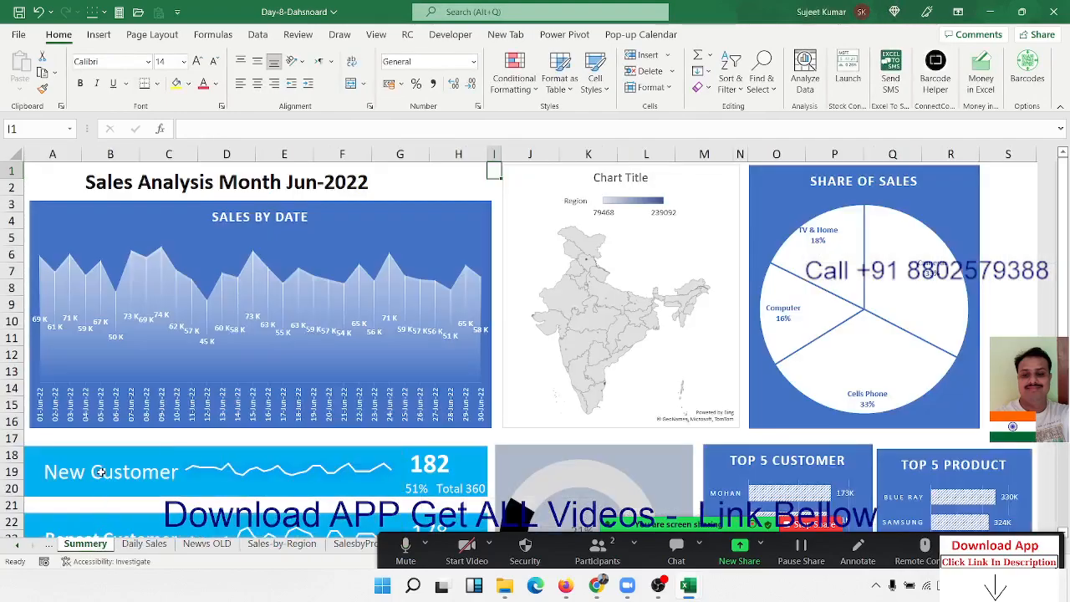
pyautogui.scroll(-3, 100, 472)
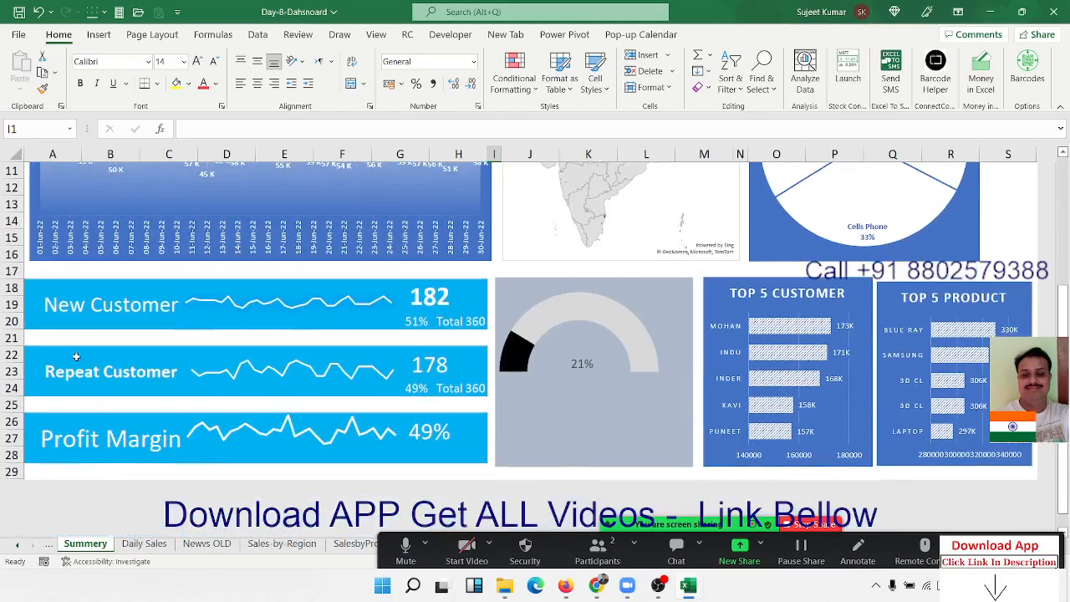
pyautogui.click(82, 311)
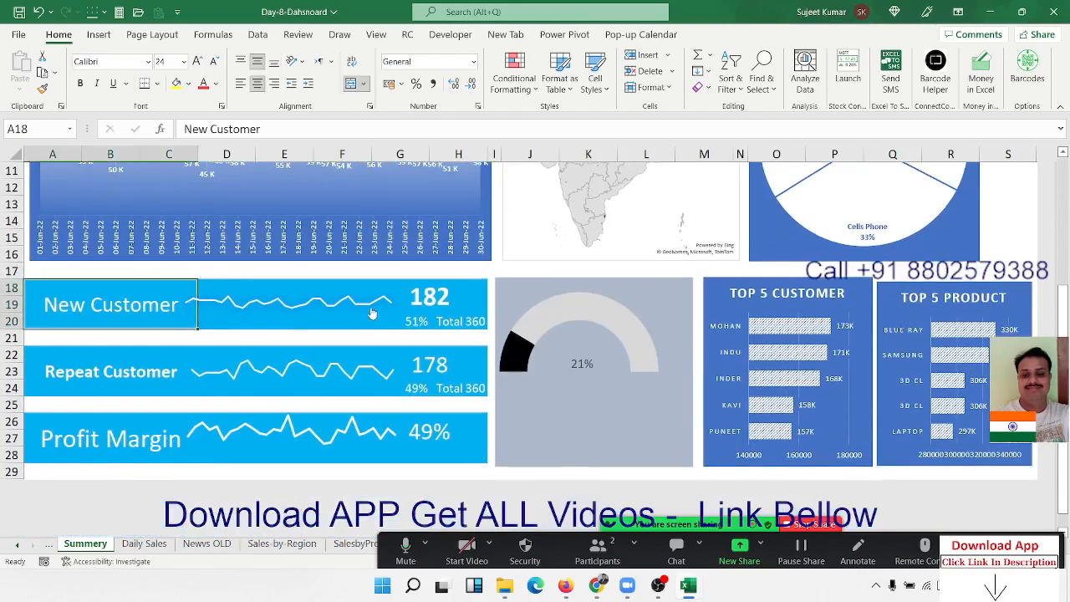
pyautogui.click(418, 308)
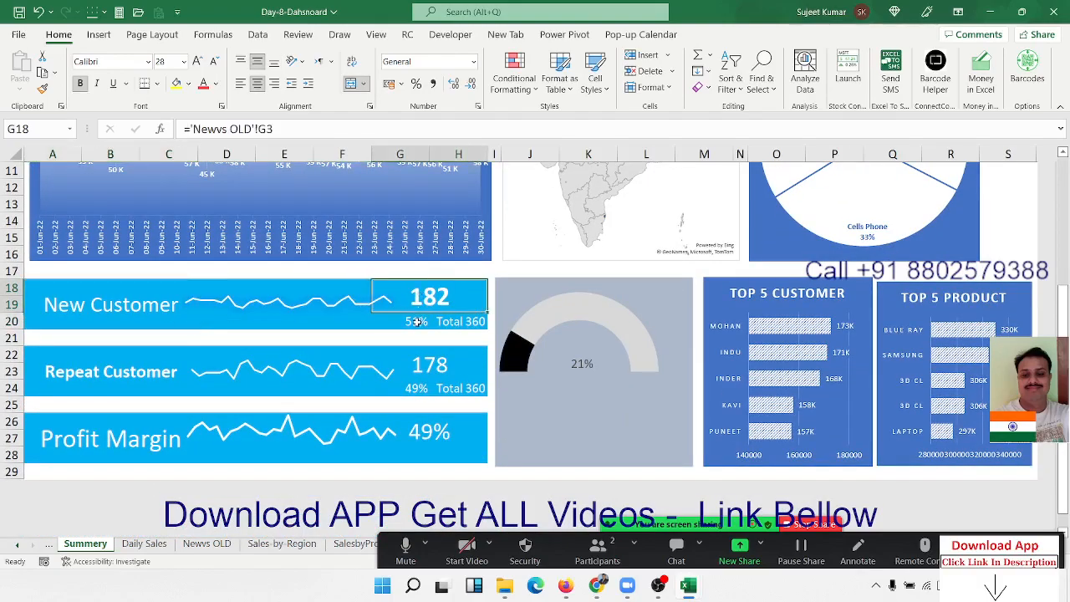
pyautogui.click(417, 322)
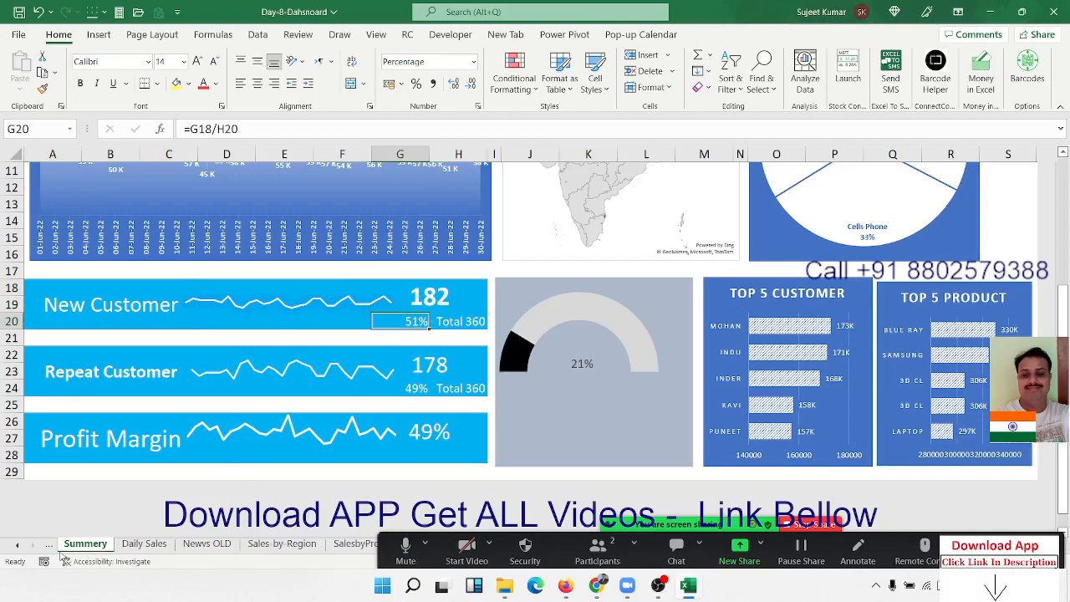
# - Fill NEW down through F347:F356 on the Data sheet and return to the Summery sheet to check the customer percentages
pyautogui.click(19, 545)
pyautogui.click(74, 545)
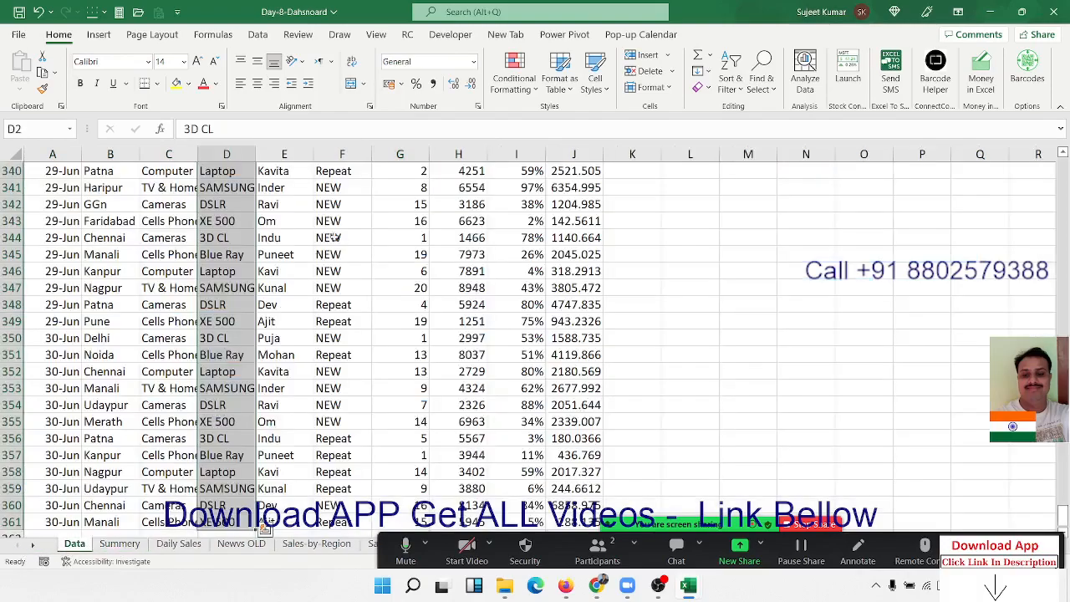
pyautogui.moveTo(332, 295); pyautogui.dragTo(332, 439)
pyautogui.hotkey('ctrl', 'd')
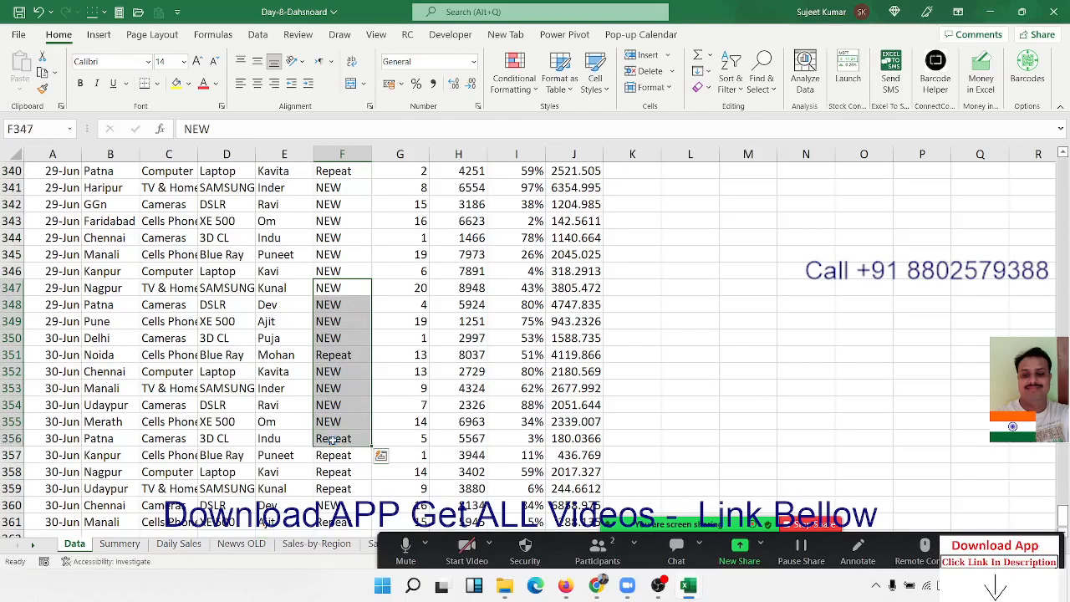
pyautogui.click(119, 543)
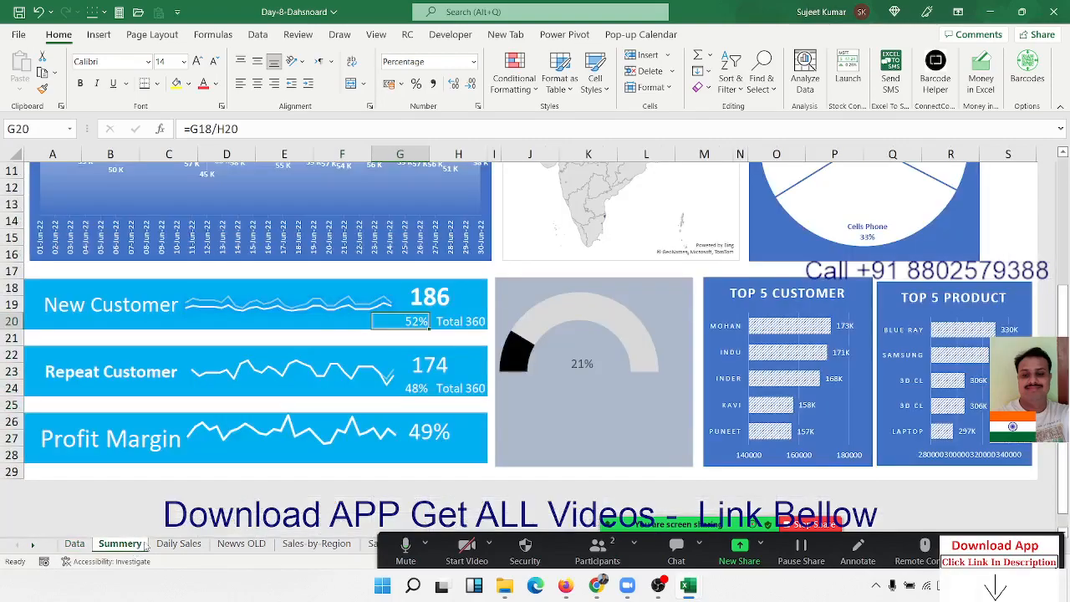
# - Check the formulas behind the New Customer count in G18 and its percentage in G20 on the Summery sheet
pyautogui.click(407, 295)
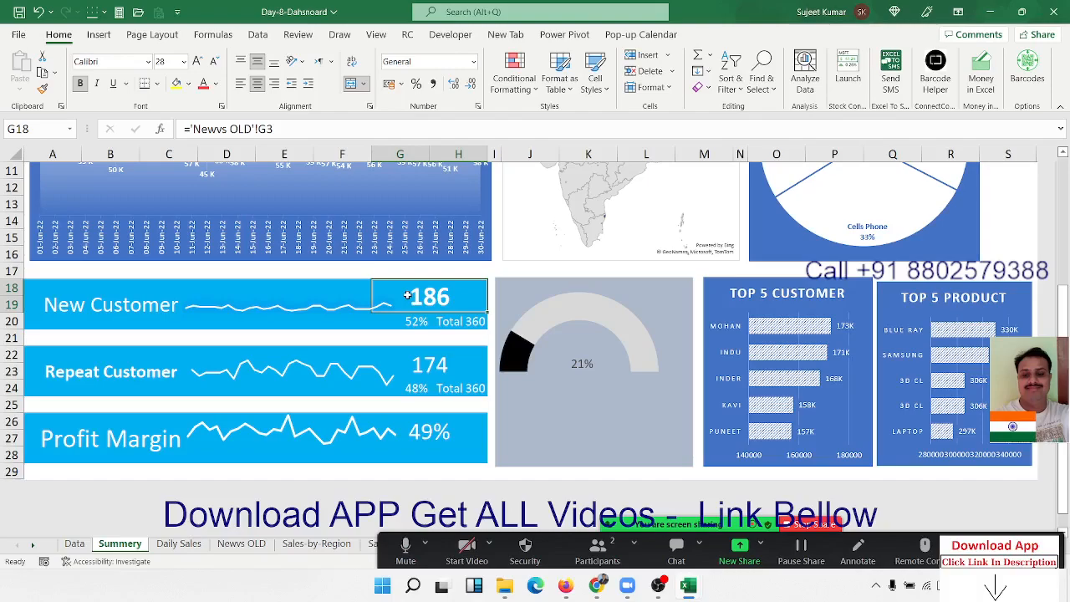
pyautogui.click(410, 322)
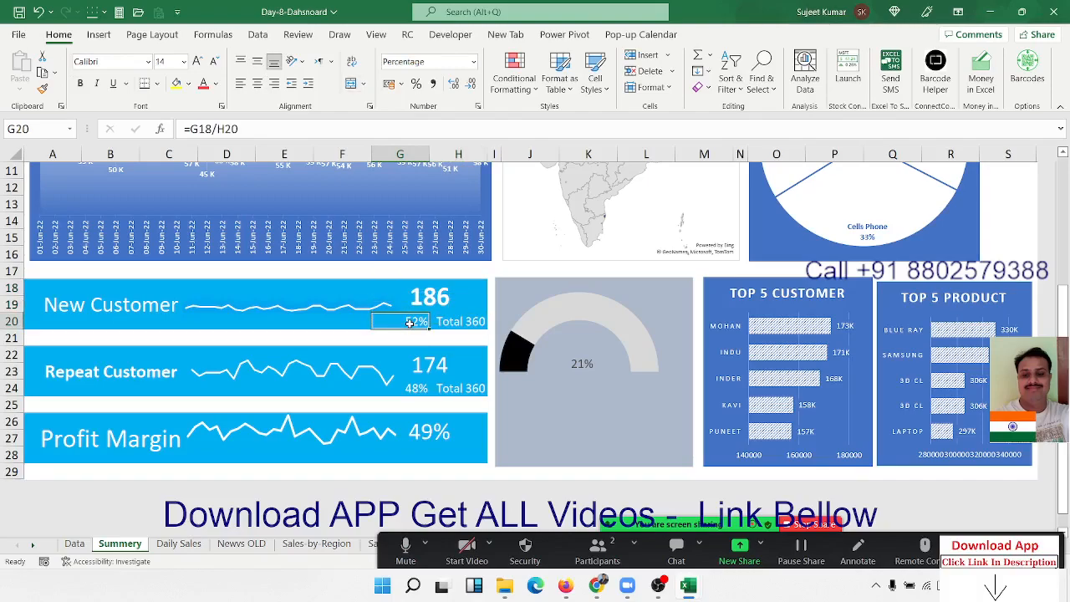
pyautogui.scroll(4, 418, 314)
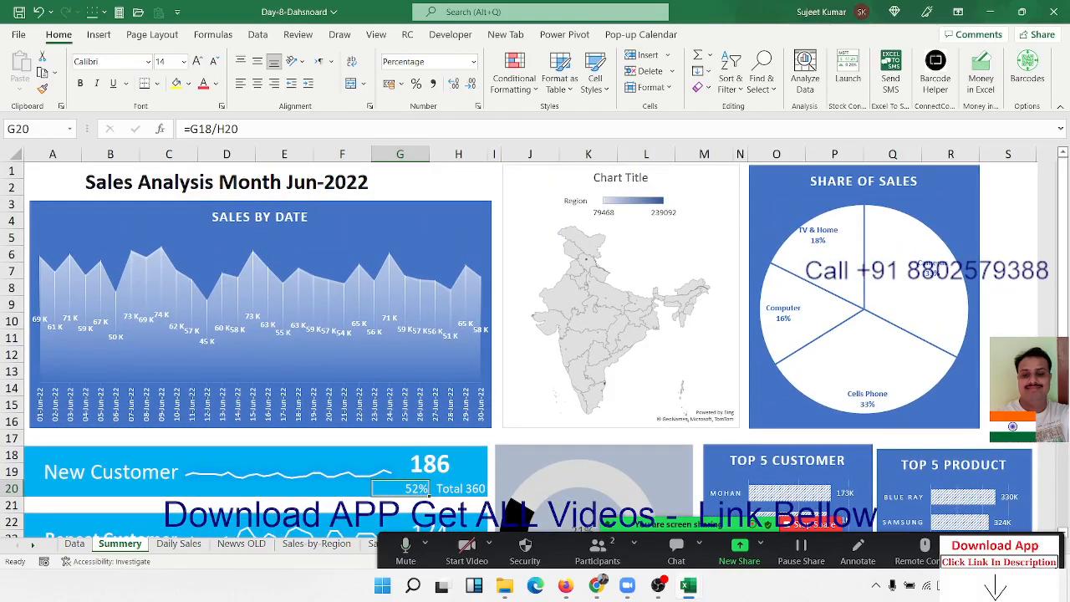
# - Look through the Daily Sales, Newvs OLD and Sales-by-Region sheets and close the Day-8-Dahsnoard workbook without saving
pyautogui.click(178, 543)
pyautogui.click(224, 547)
pyautogui.click(314, 543)
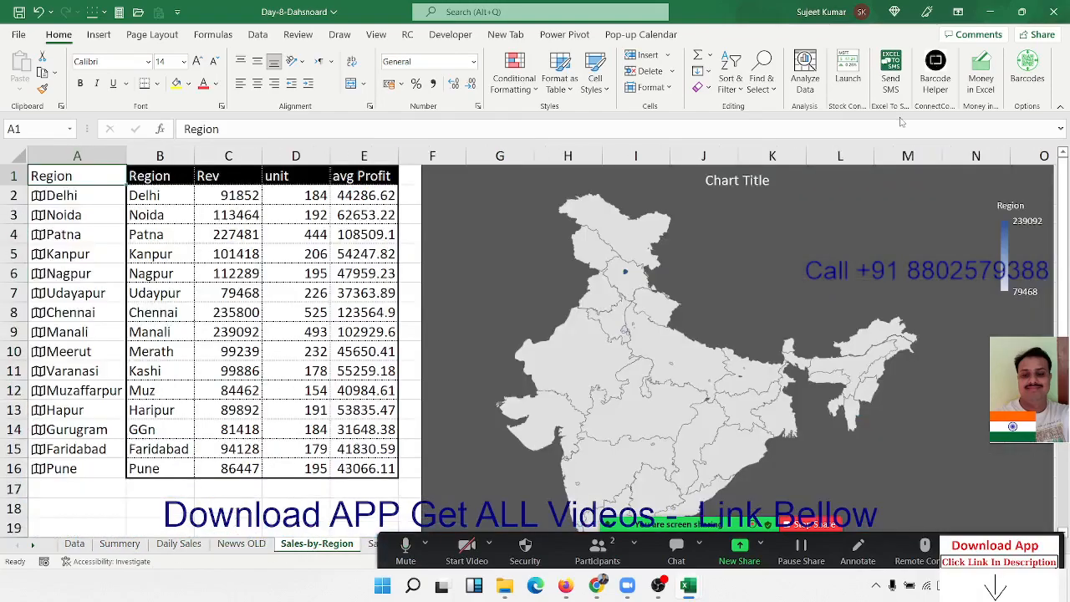
pyautogui.click(1054, 12)
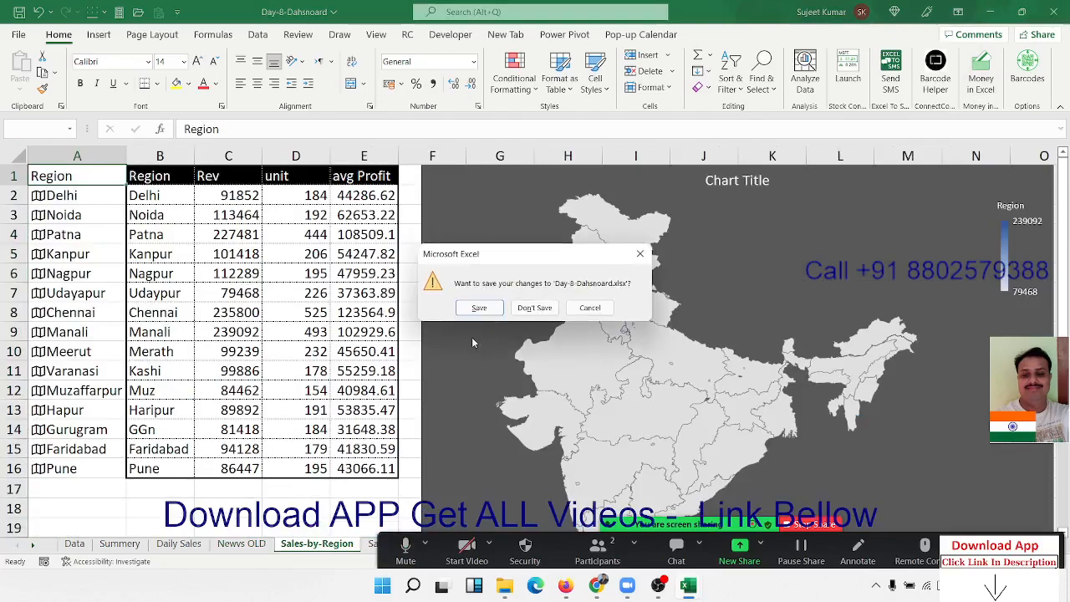
pyautogui.click(540, 309)
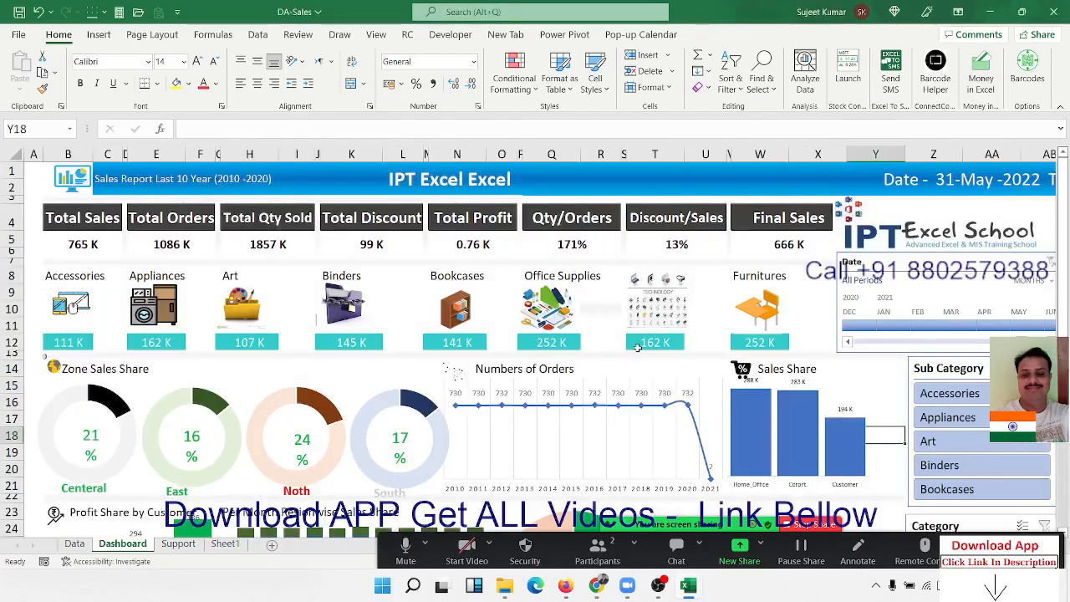
# - Look over the DA-Sales Dashboard and its source records on the Data sheet, ending back on the Dashboard
pyautogui.scroll(-7, 636, 343)
pyautogui.scroll(7, 637, 354)
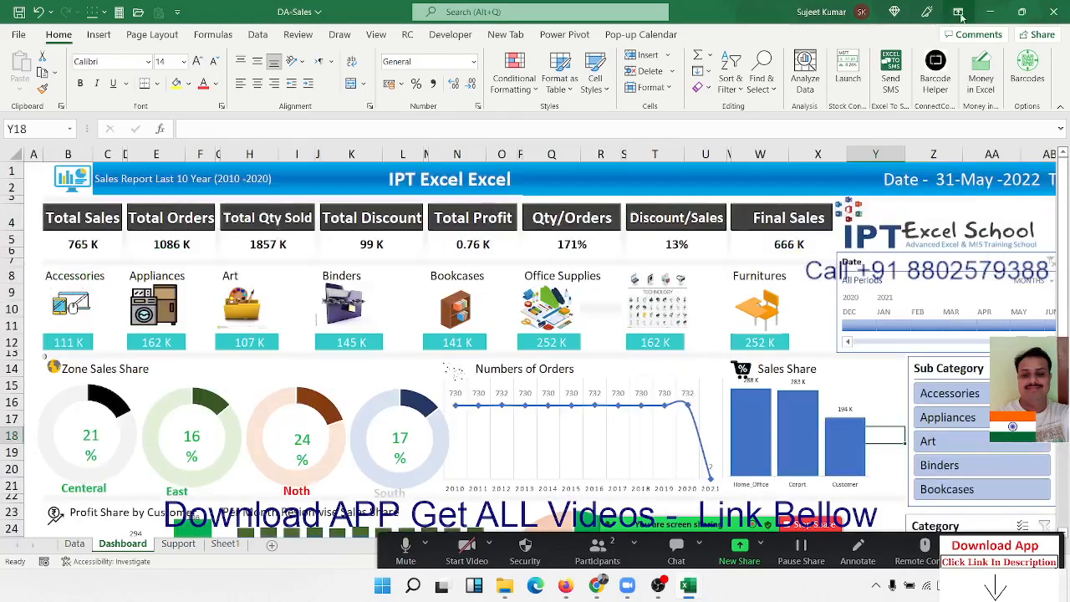
pyautogui.click(77, 544)
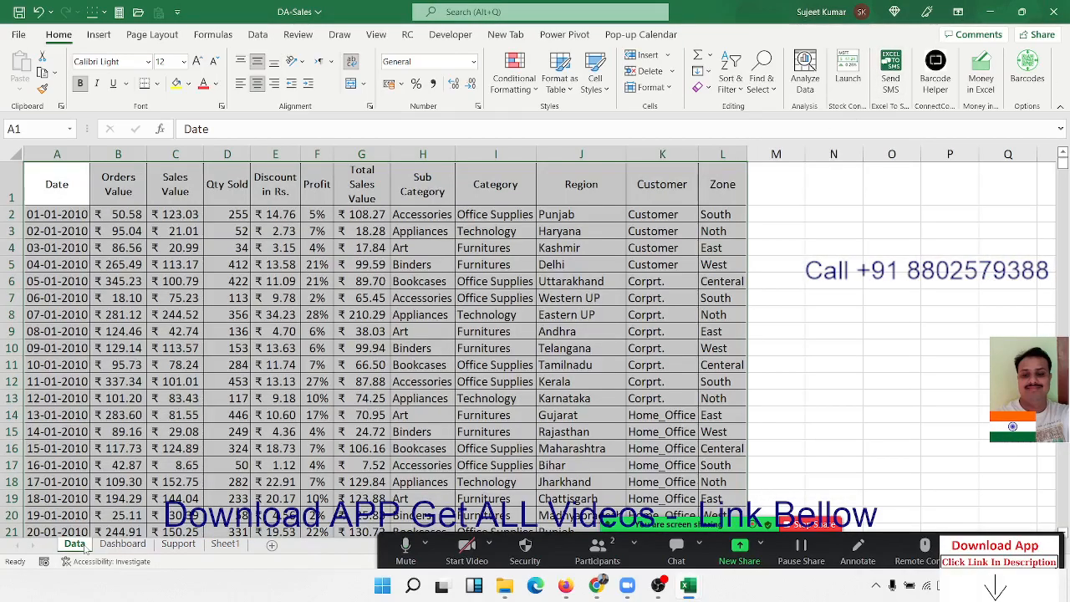
pyautogui.click(117, 544)
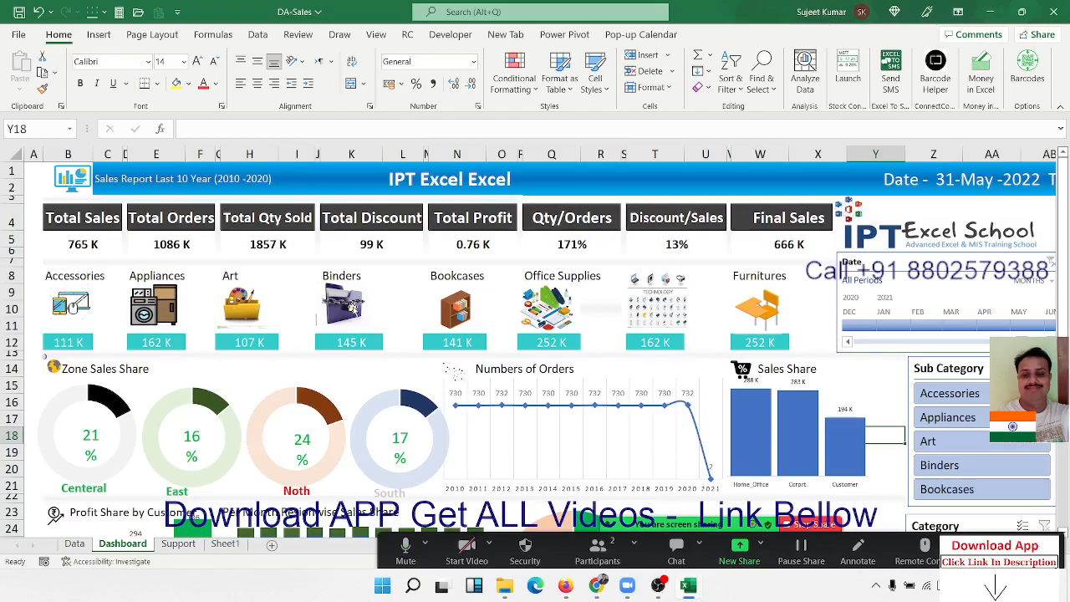
# - Inspect the Binders sales formula in K12 of the Dashboard and close the DA-Sales workbook without saving
pyautogui.click(331, 349)
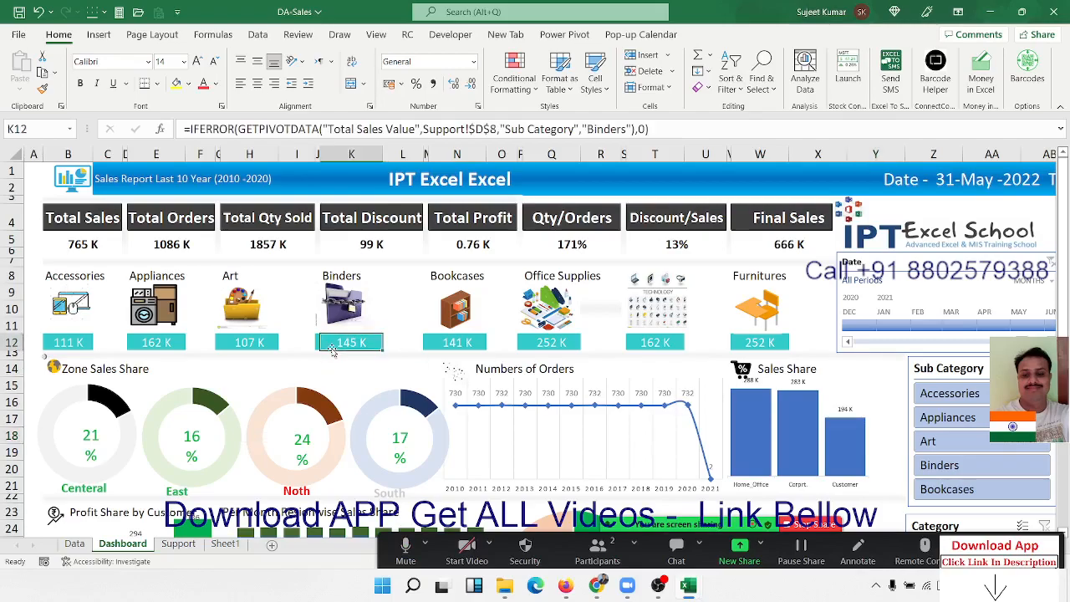
pyautogui.click(220, 129)
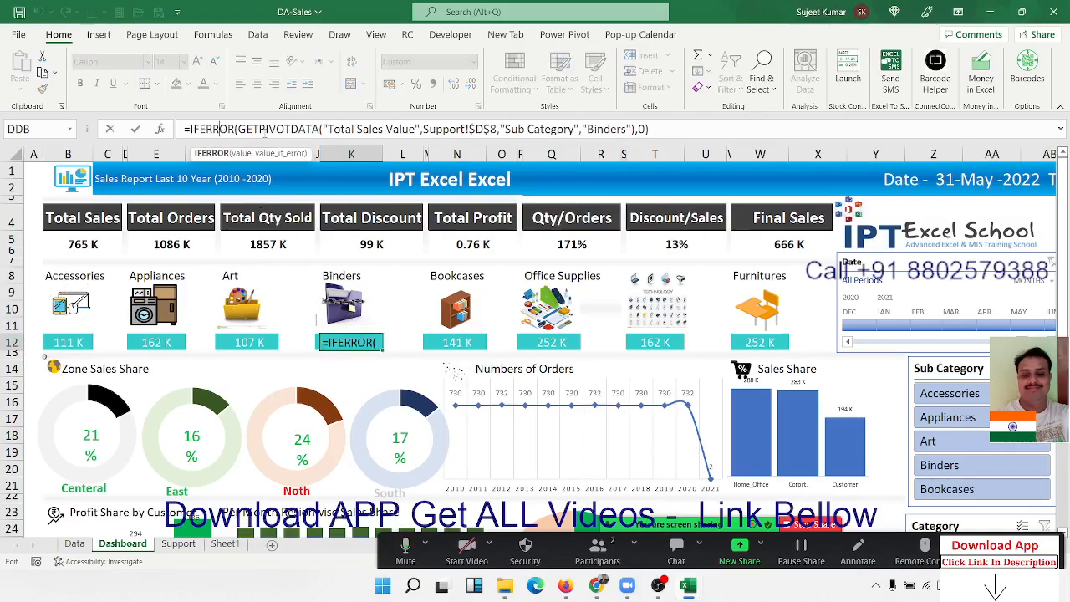
pyautogui.press('Return')
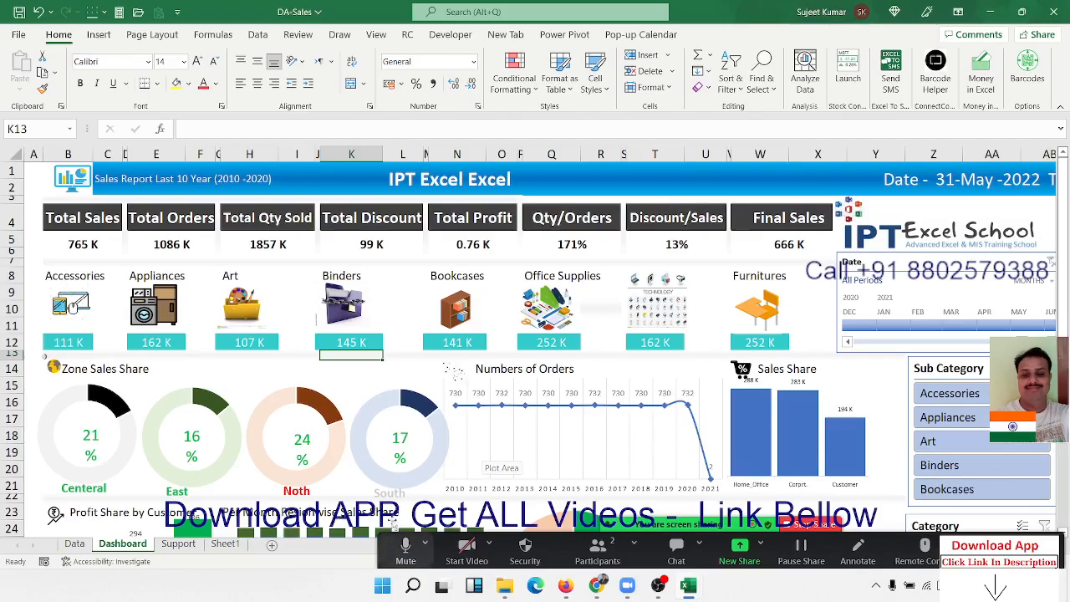
pyautogui.click(1055, 11)
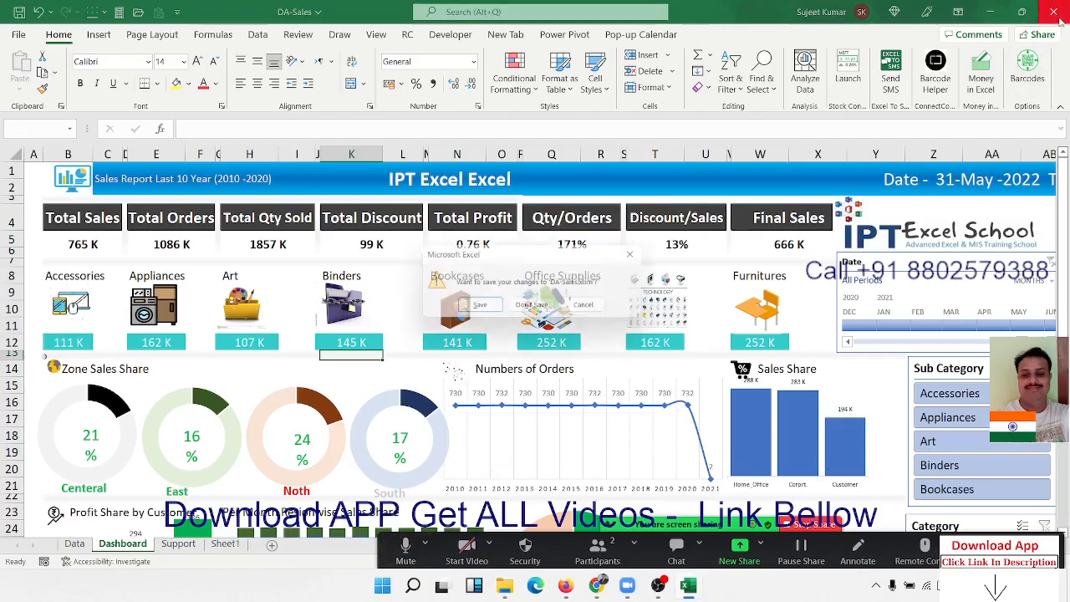
pyautogui.click(545, 314)
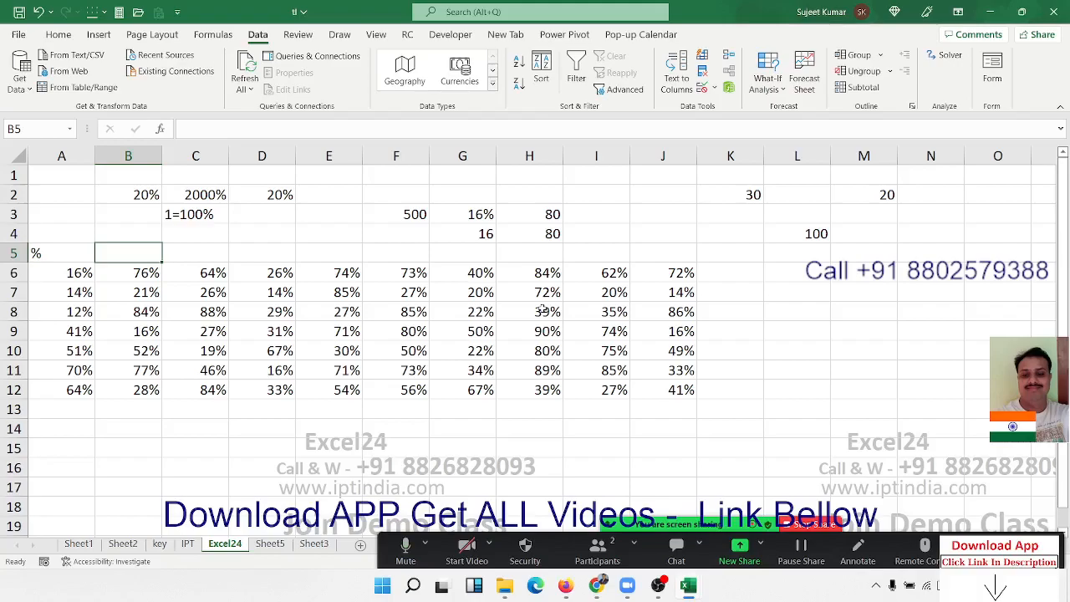
pyautogui.click(418, 352)
pyautogui.click(924, 250)
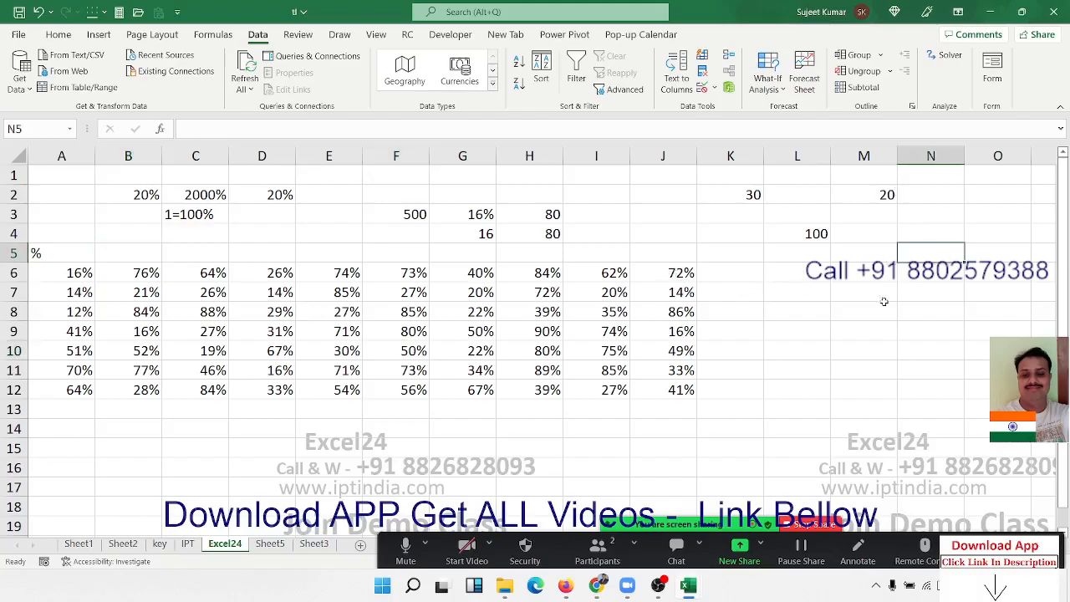
pyautogui.click(836, 408)
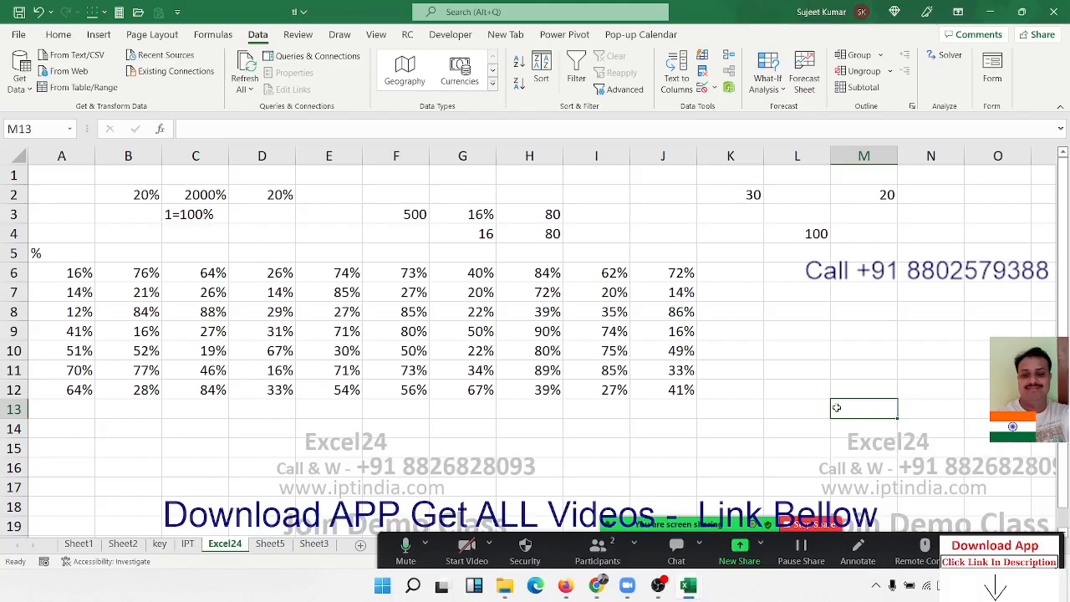
# - Review the sample numbers around K2:M4 and select the percentage examples in A2:J13 on the Excel24 sheet
pyautogui.click(736, 198)
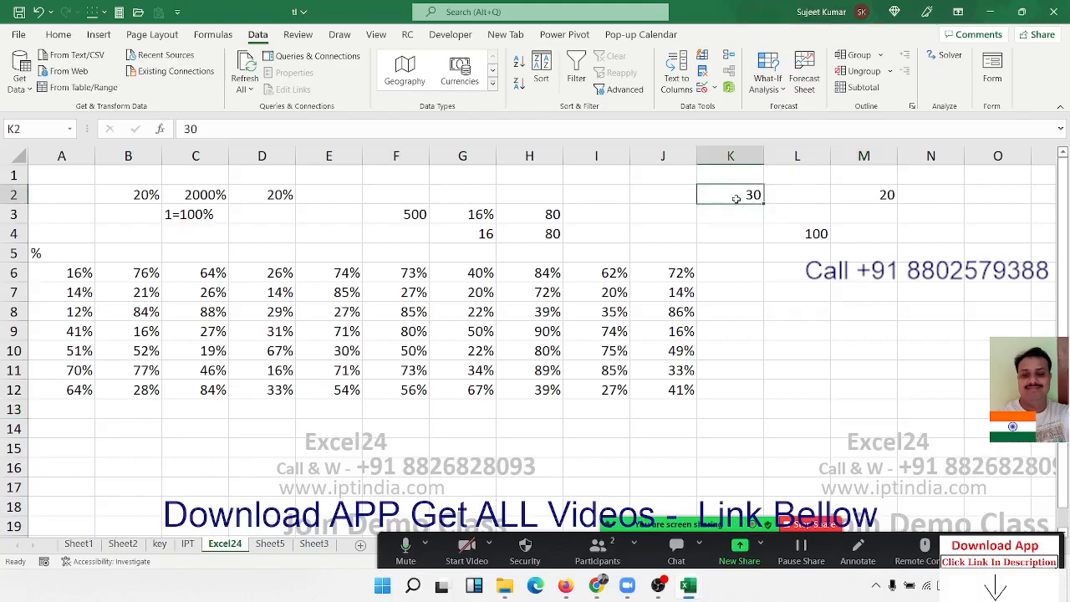
pyautogui.moveTo(769, 196)
pyautogui.mouseDown()
pyautogui.moveTo(870, 211)
pyautogui.moveTo(864, 226)
pyautogui.mouseUp()
pyautogui.moveTo(84, 196); pyautogui.dragTo(673, 408)
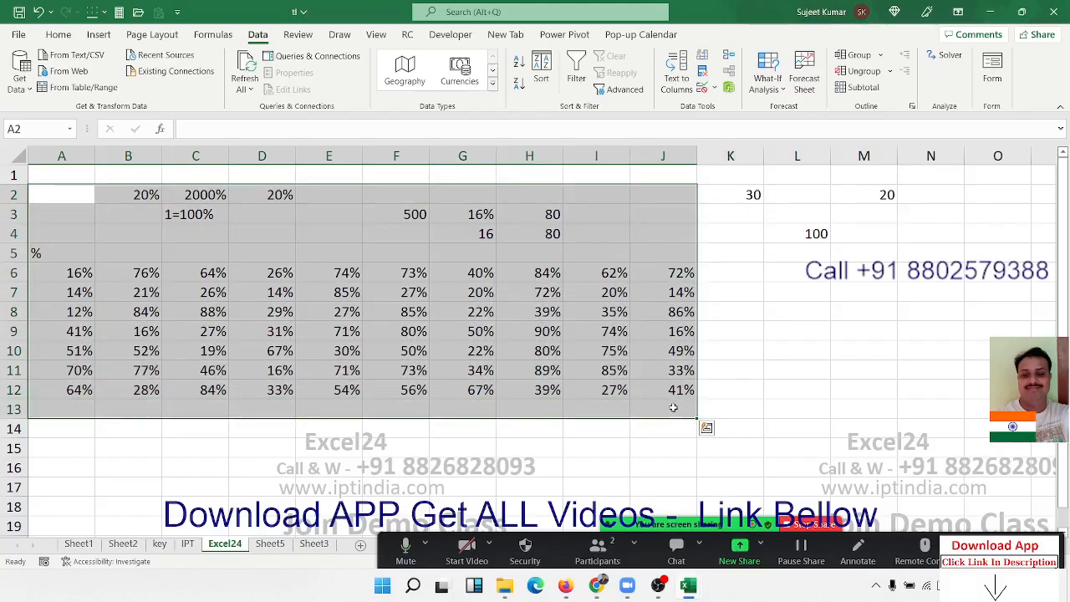